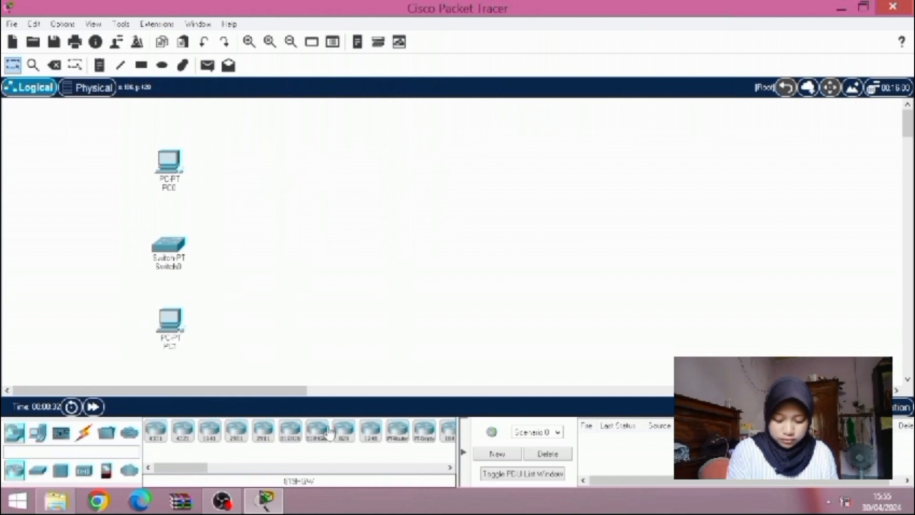
# Place two Router-PT routers side by side in the workspace, in line with Switch0
pyautogui.click(398, 432)
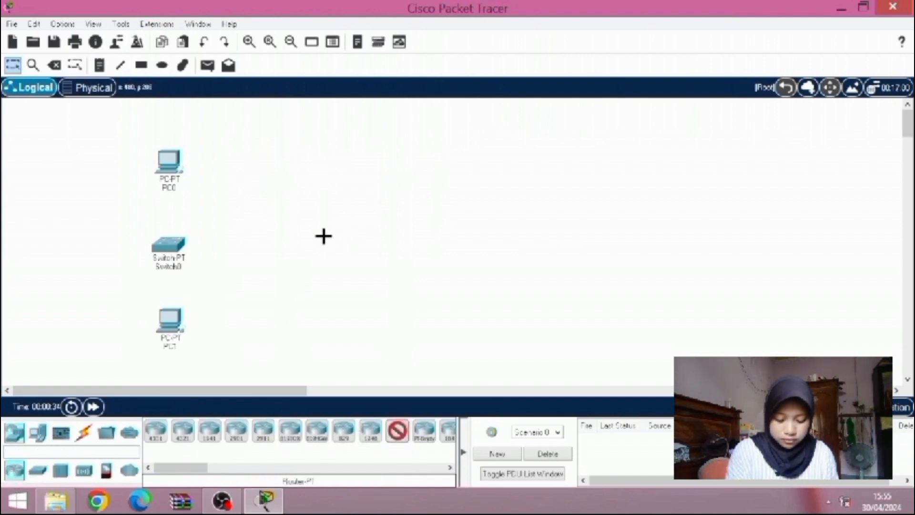
pyautogui.click(323, 236)
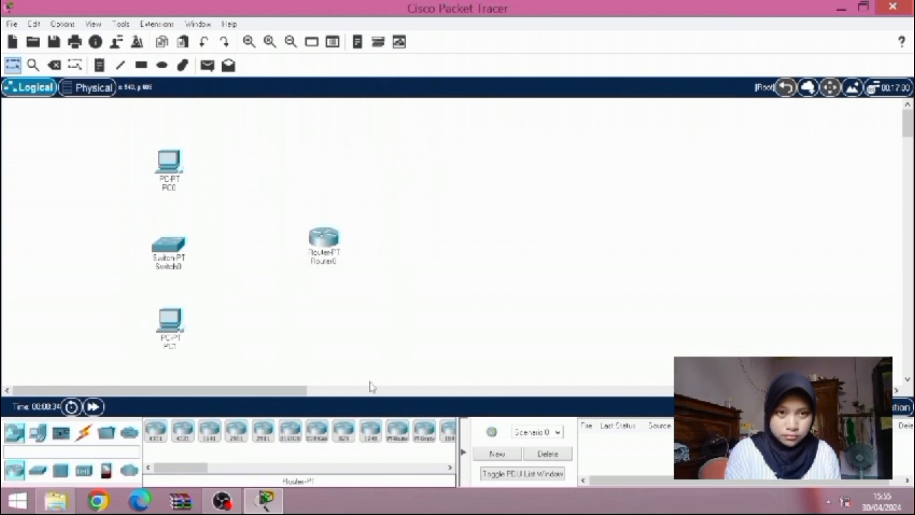
pyautogui.click(488, 237)
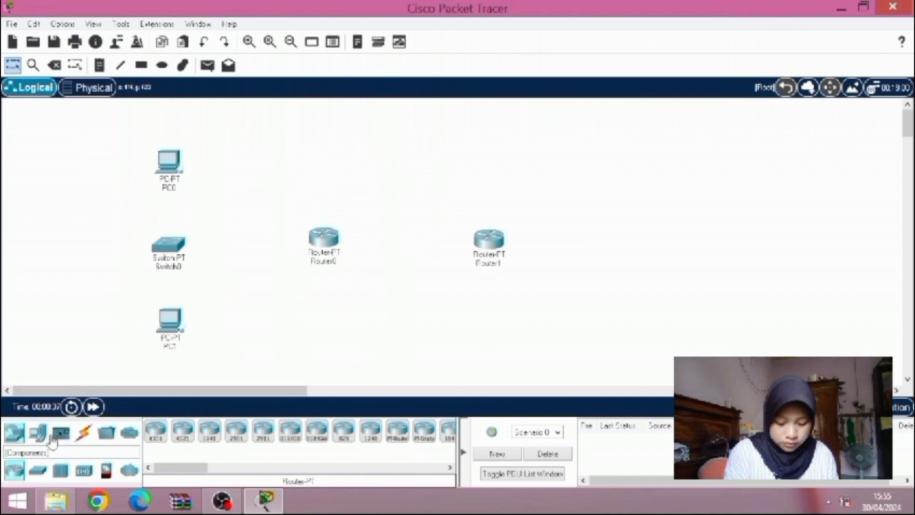
# Add two PC-PT computers beyond the second router, one above and one below the router row
pyautogui.click(38, 432)
pyautogui.click(155, 432)
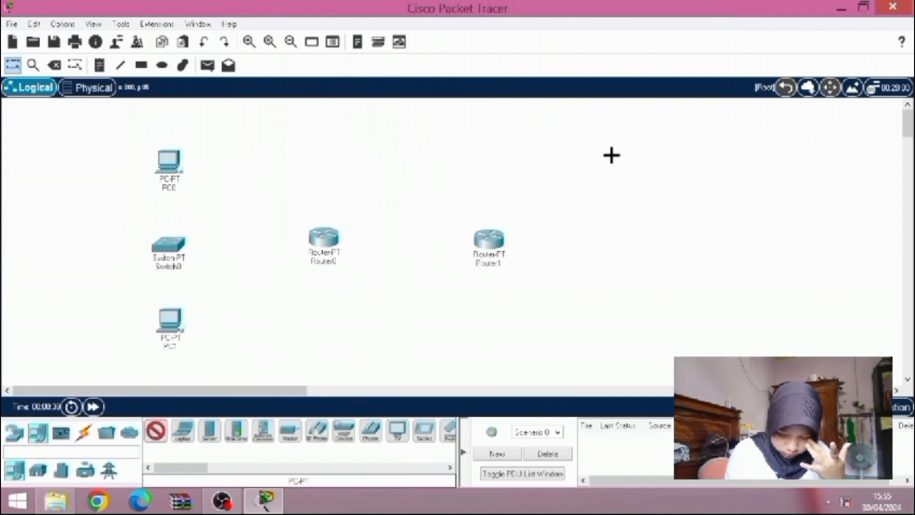
pyautogui.click(604, 168)
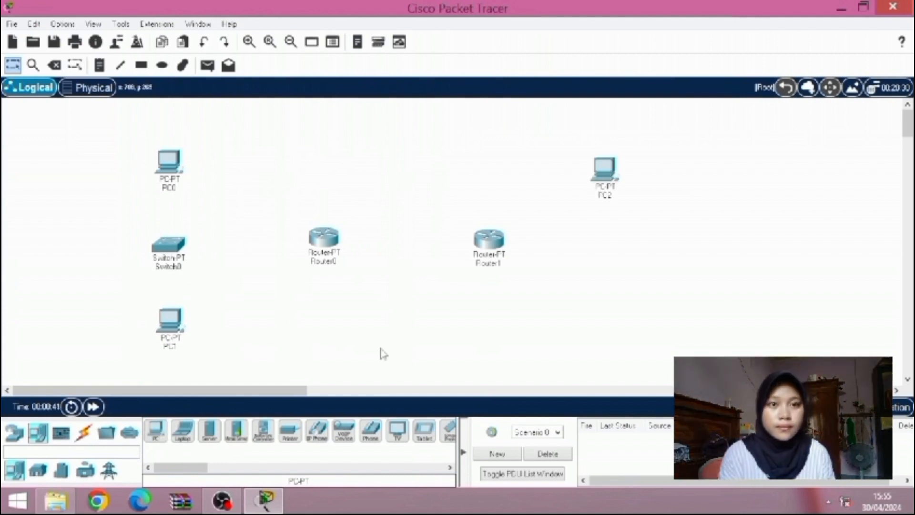
pyautogui.click(156, 432)
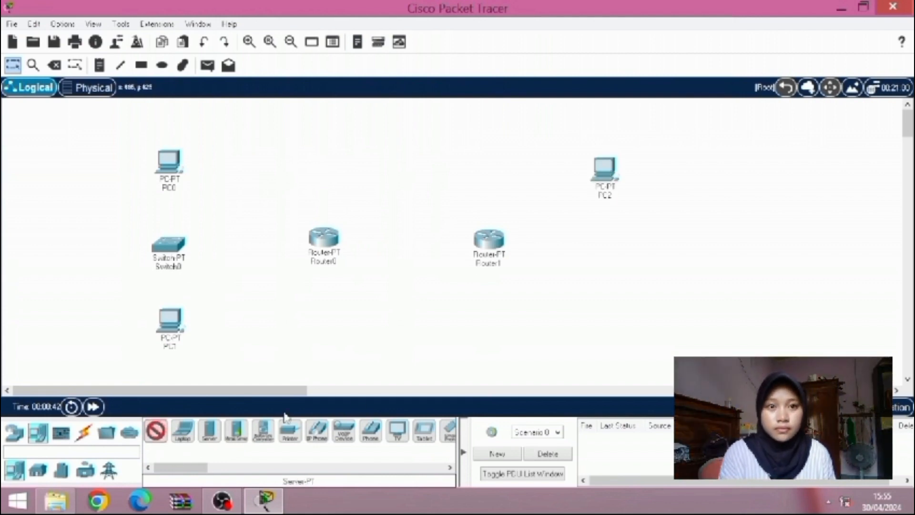
pyautogui.click(602, 303)
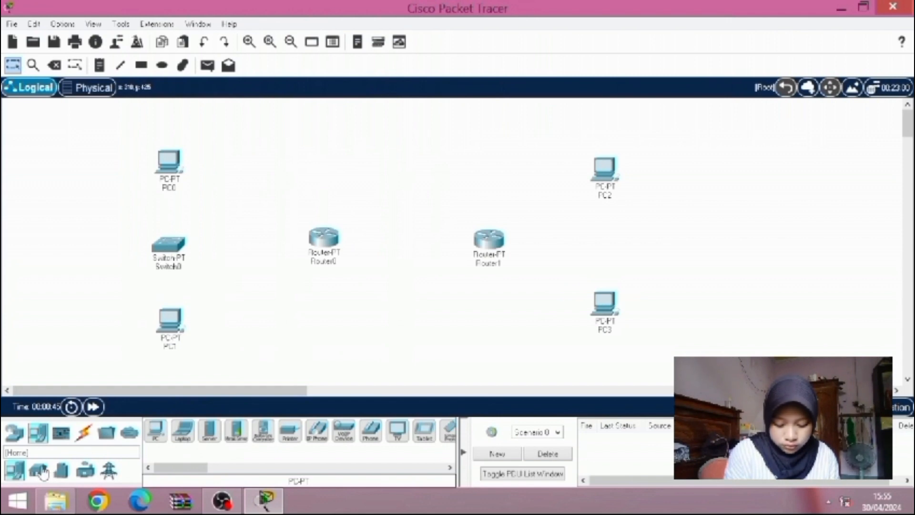
# Place a Switch-PT switch between PC2 and PC3, level with the routers
pyautogui.click(13, 435)
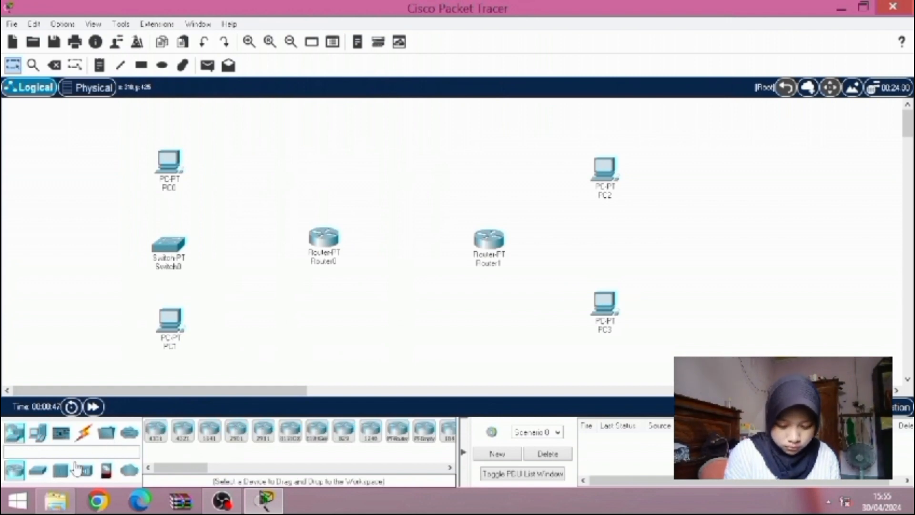
pyautogui.click(38, 471)
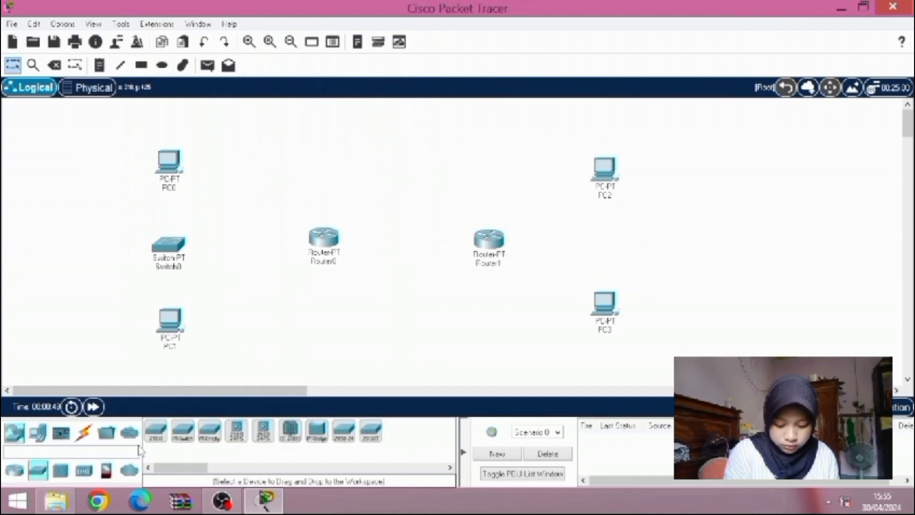
pyautogui.click(182, 432)
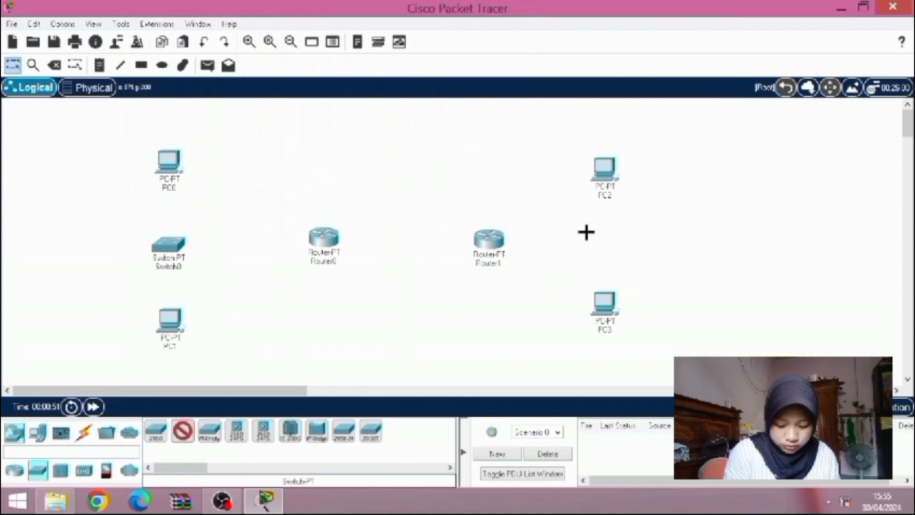
pyautogui.click(601, 238)
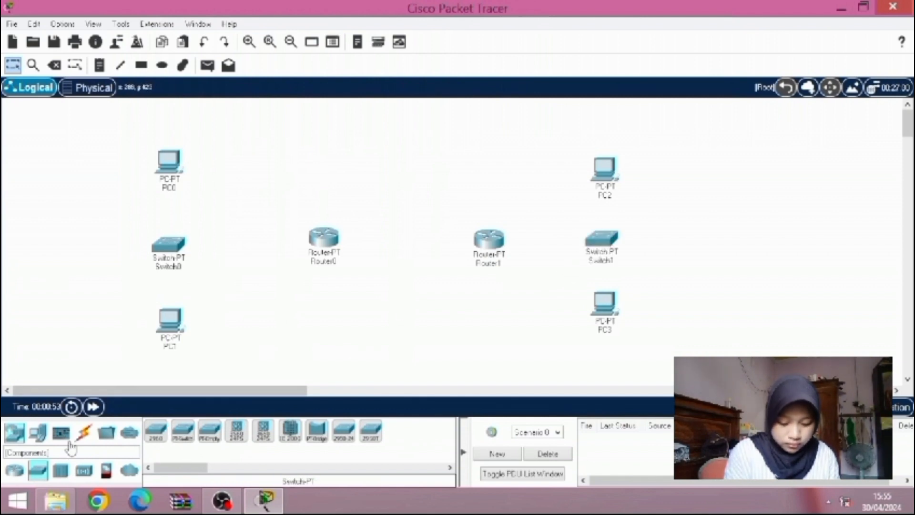
# Connect PC0 and PC1 to Switch0 using the automatically chosen connection type
pyautogui.click(84, 433)
pyautogui.click(155, 430)
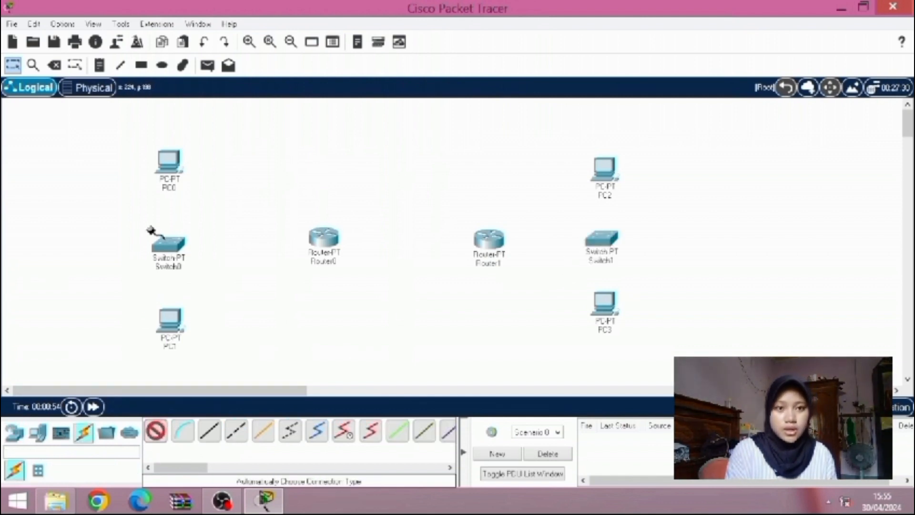
pyautogui.click(172, 167)
pyautogui.click(169, 244)
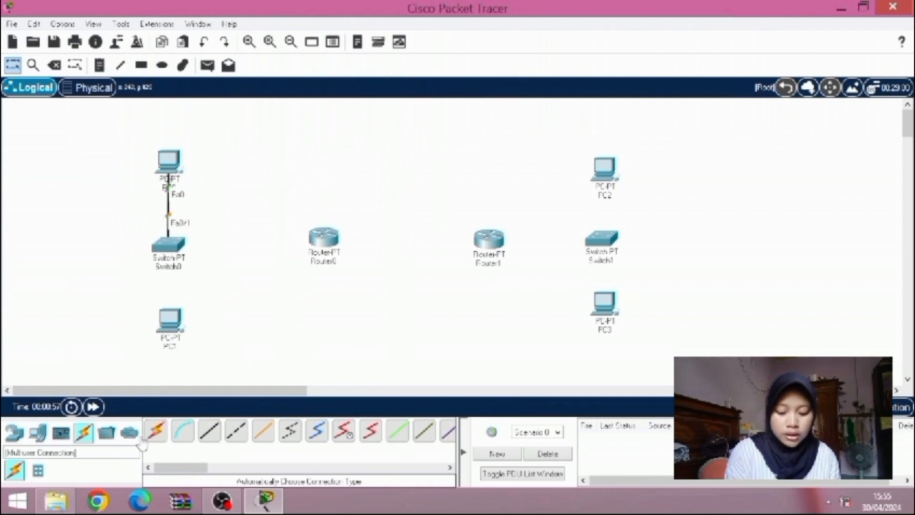
pyautogui.click(156, 431)
pyautogui.click(172, 244)
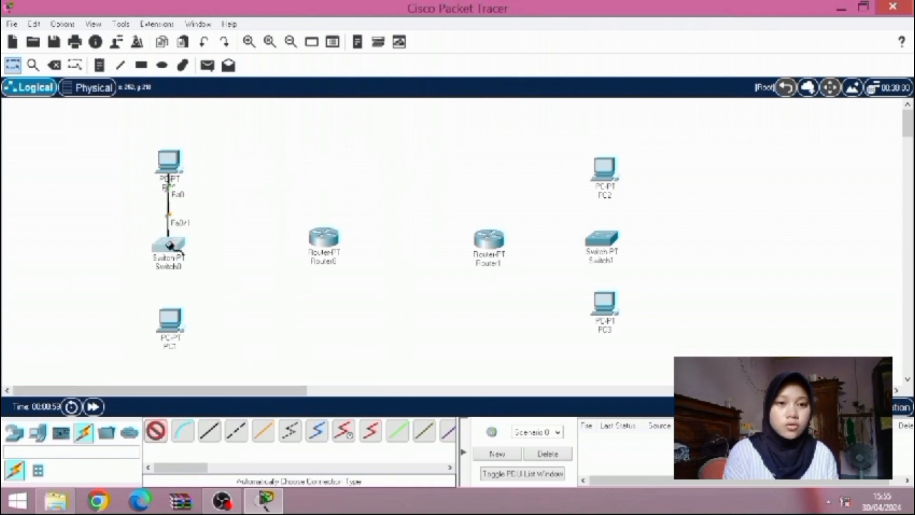
pyautogui.click(169, 319)
# Link Switch0 to Router0 and Router0 to Router1 with automatically chosen connections
pyautogui.click(155, 430)
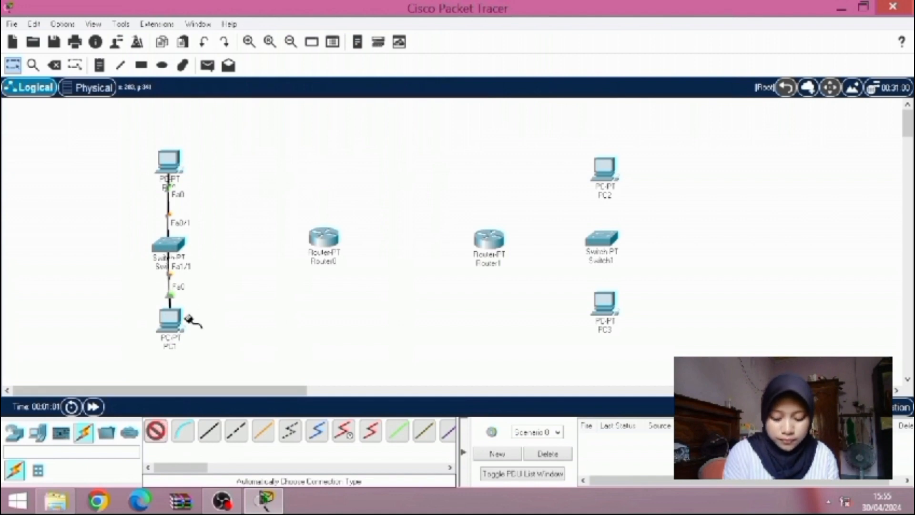
pyautogui.click(167, 245)
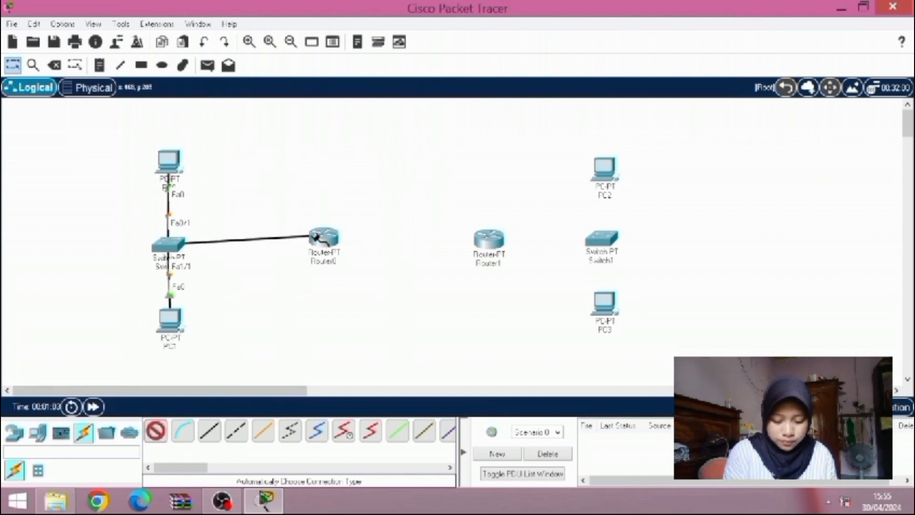
pyautogui.click(313, 240)
pyautogui.click(156, 430)
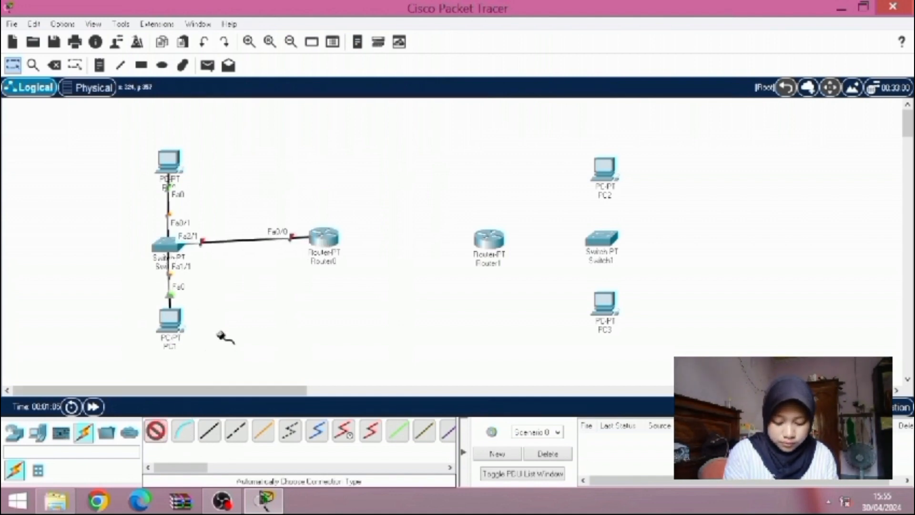
pyautogui.click(323, 237)
pyautogui.click(480, 246)
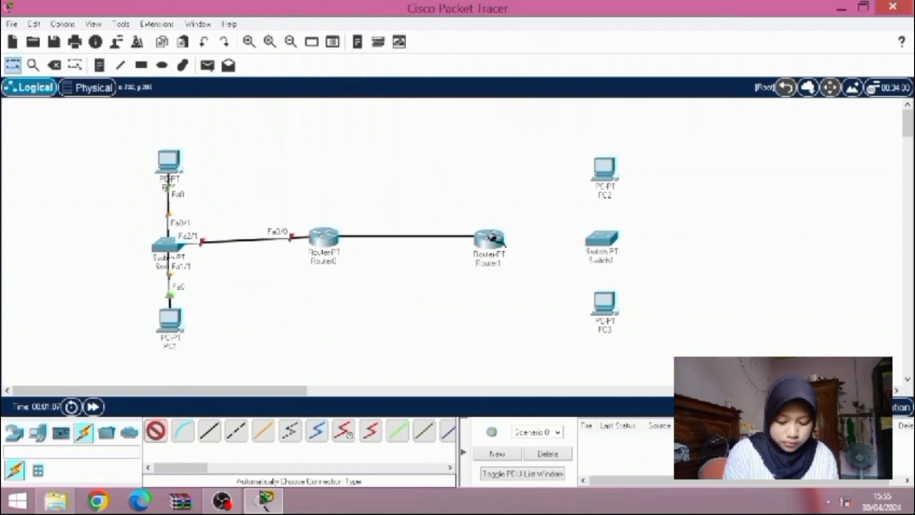
# Link Router1 to Switch1 with an automatically chosen connection
pyautogui.click(161, 431)
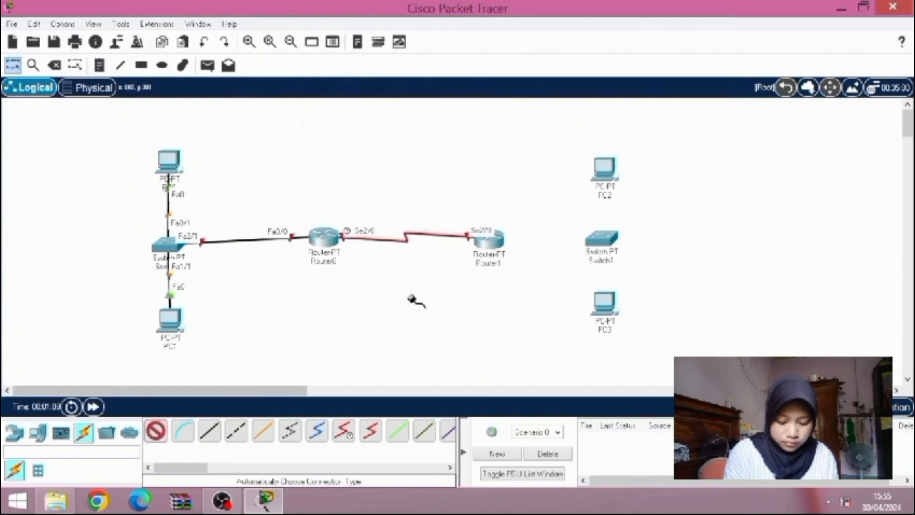
pyautogui.click(486, 239)
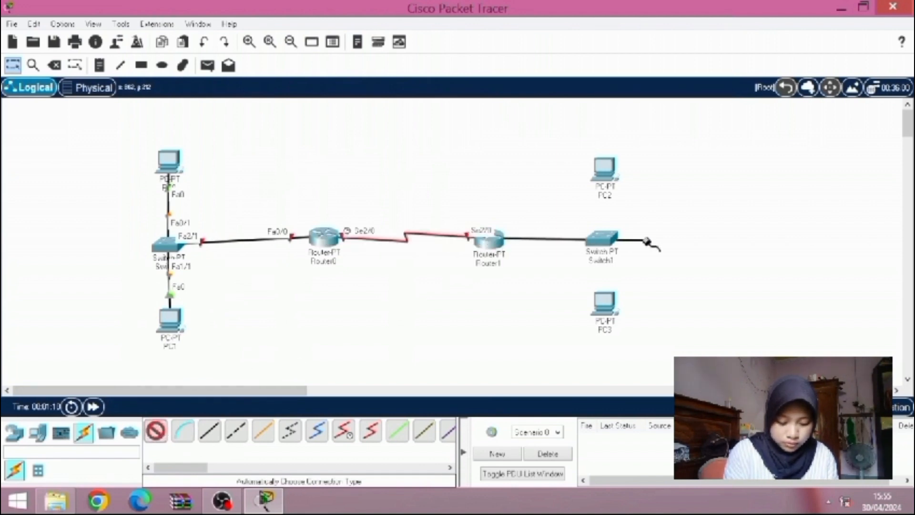
pyautogui.click(602, 238)
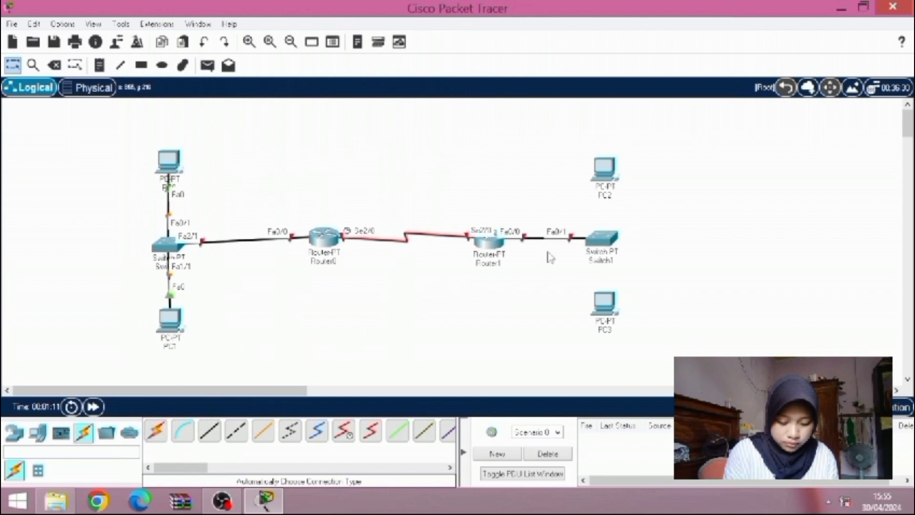
# Connect PC2 and PC3 to Switch1 using the automatically chosen connection type
pyautogui.click(155, 430)
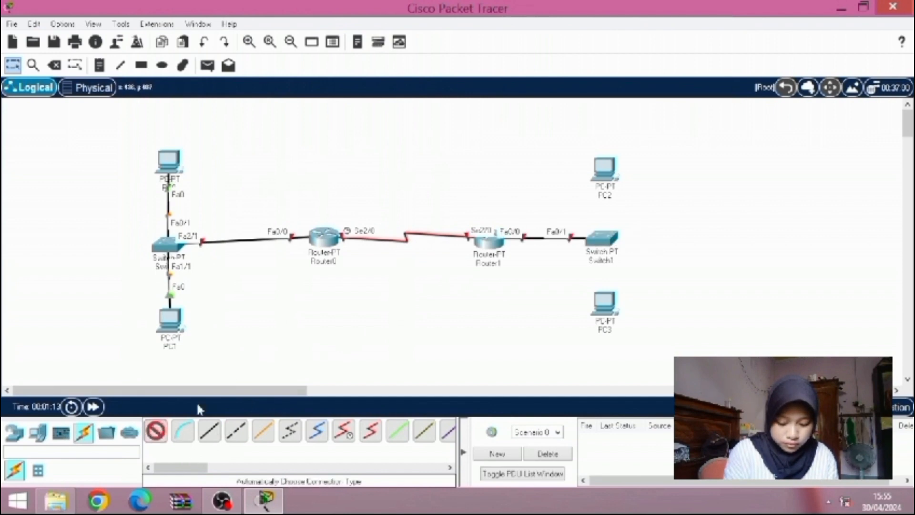
pyautogui.click(605, 173)
pyautogui.click(602, 238)
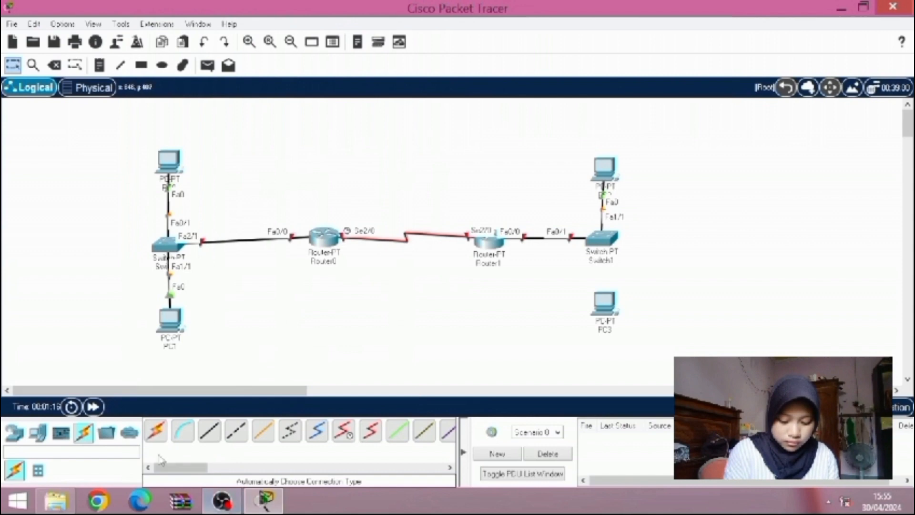
pyautogui.click(156, 431)
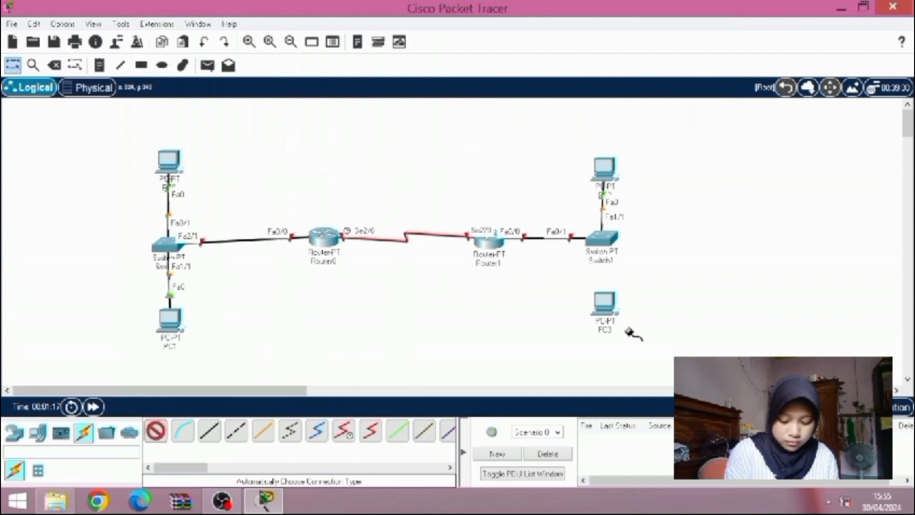
pyautogui.click(602, 304)
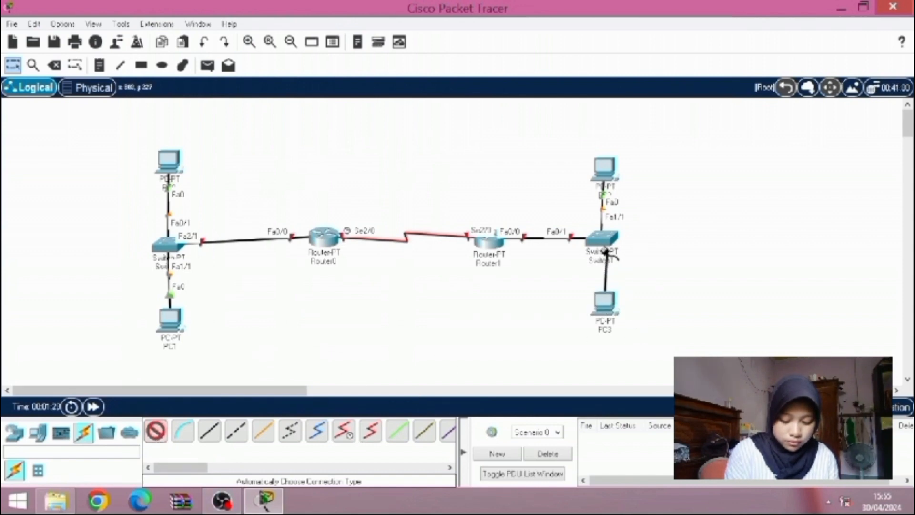
pyautogui.click(599, 240)
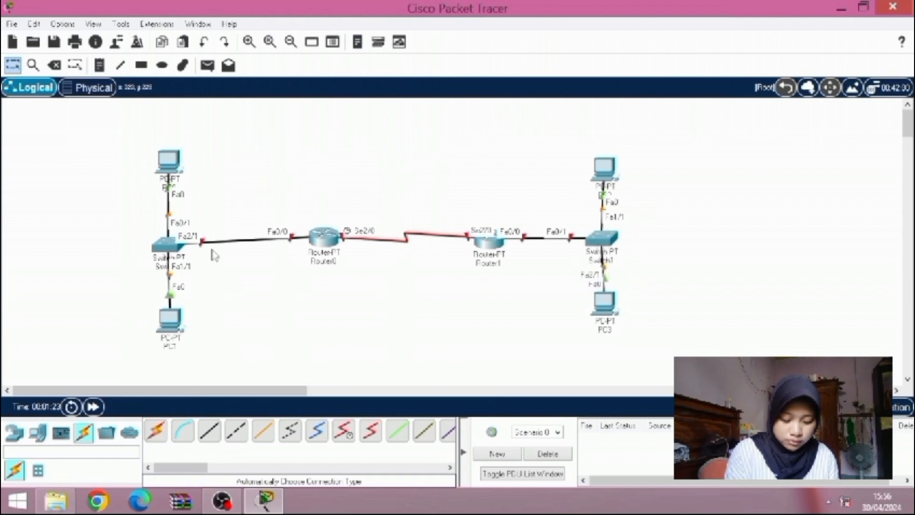
# Give PC0 the static IPv4 address 192.168.20.2 with subnet mask 255.255.255.0 in its IP configuration
pyautogui.click(168, 162)
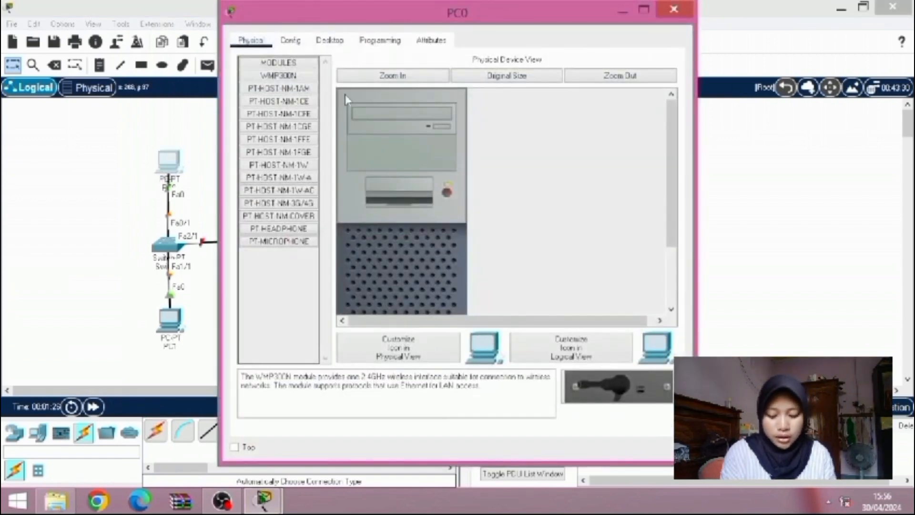
pyautogui.click(330, 40)
pyautogui.click(268, 79)
pyautogui.click(398, 130)
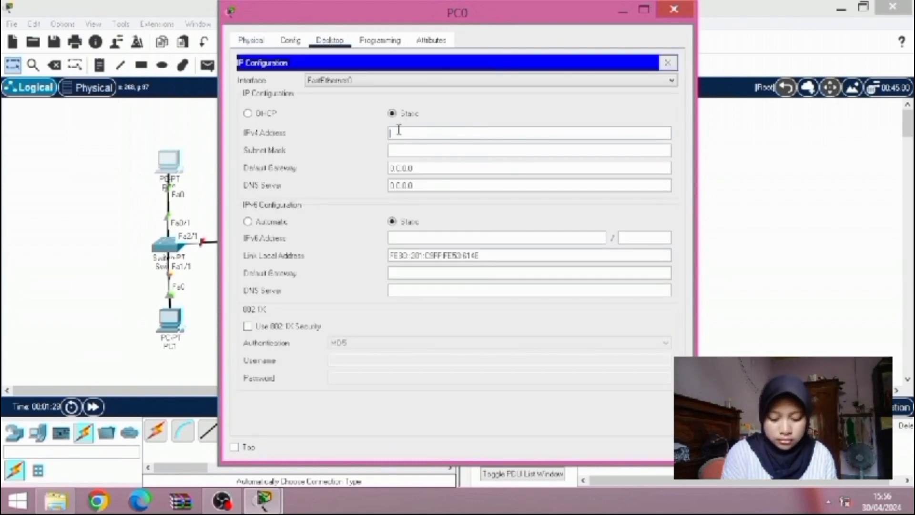
pyautogui.write('192.1')
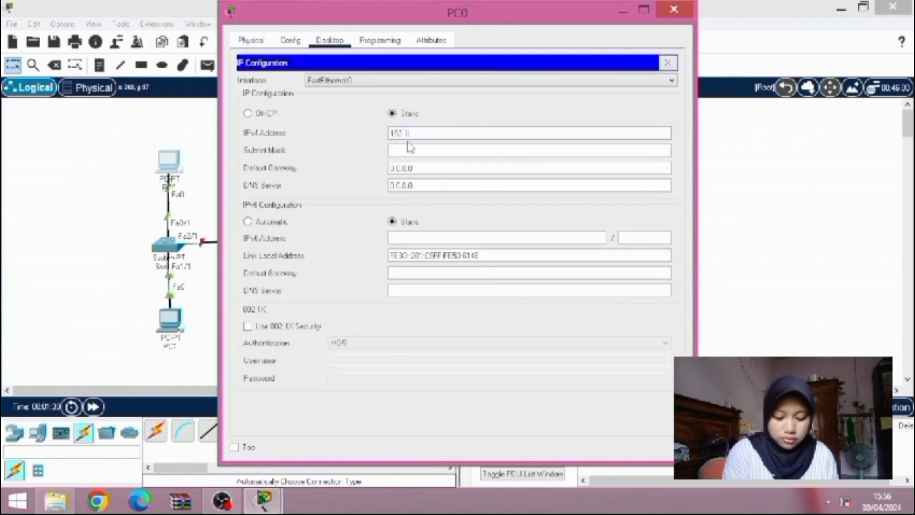
pyautogui.write('68.20')
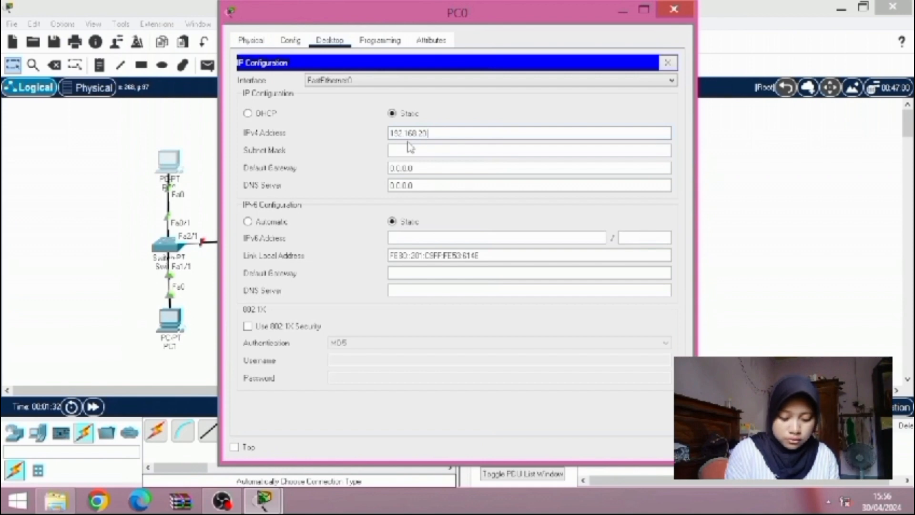
pyautogui.write('.2')
pyautogui.click(412, 150)
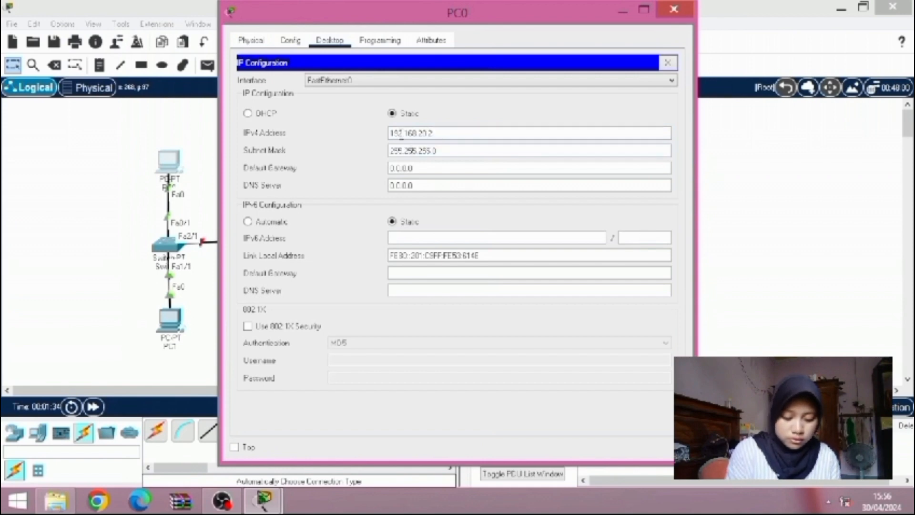
# Set PC0's IPv4 default gateway to 192.168.20.1 and close its configuration window
pyautogui.moveTo(392, 135); pyautogui.dragTo(460, 129)
pyautogui.hotkey('ctrl', 'c')
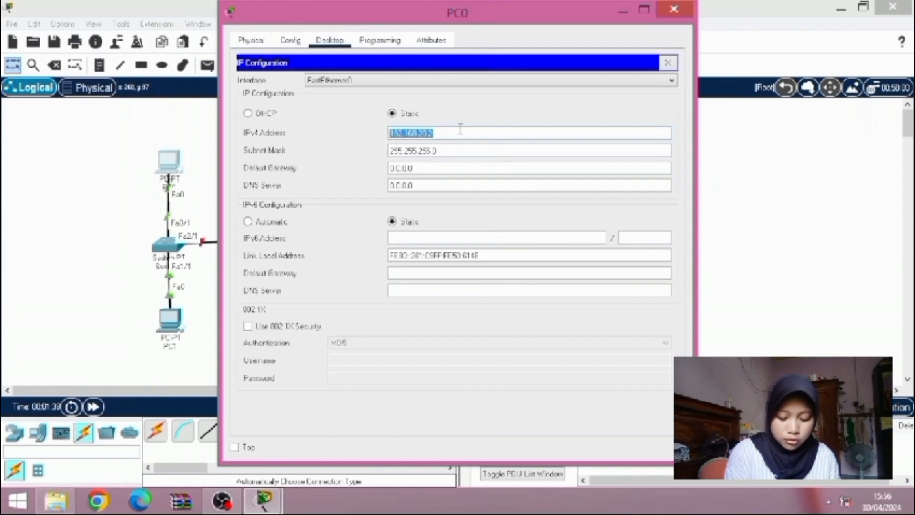
pyautogui.click(460, 167)
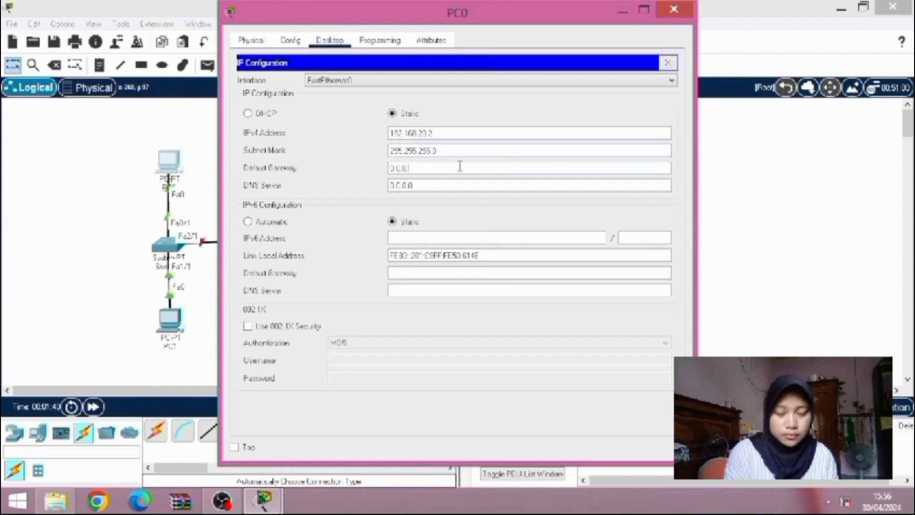
pyautogui.press('BackSpace')
pyautogui.press('BackSpace')
pyautogui.press('BackSpace')
pyautogui.press('BackSpace')
pyautogui.press('BackSpace')
pyautogui.press('BackSpace')
pyautogui.hotkey('ctrl', 'v')
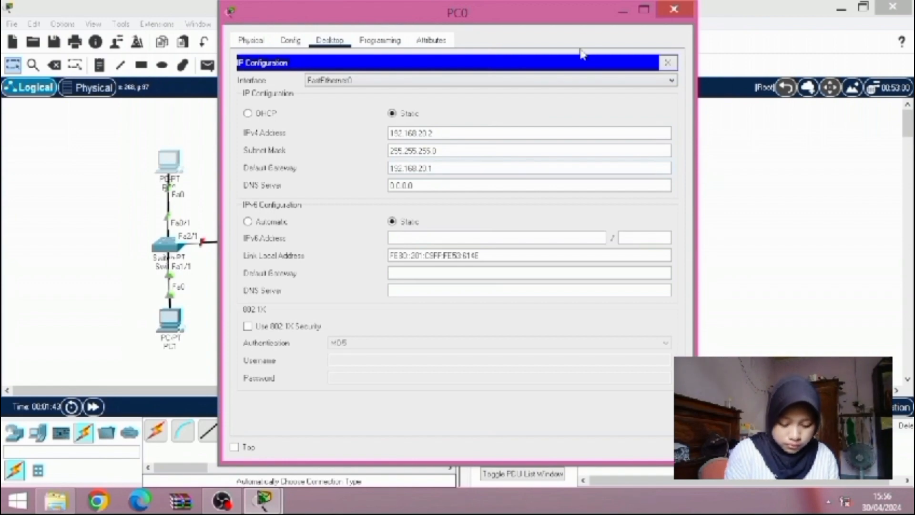
pyautogui.click(674, 9)
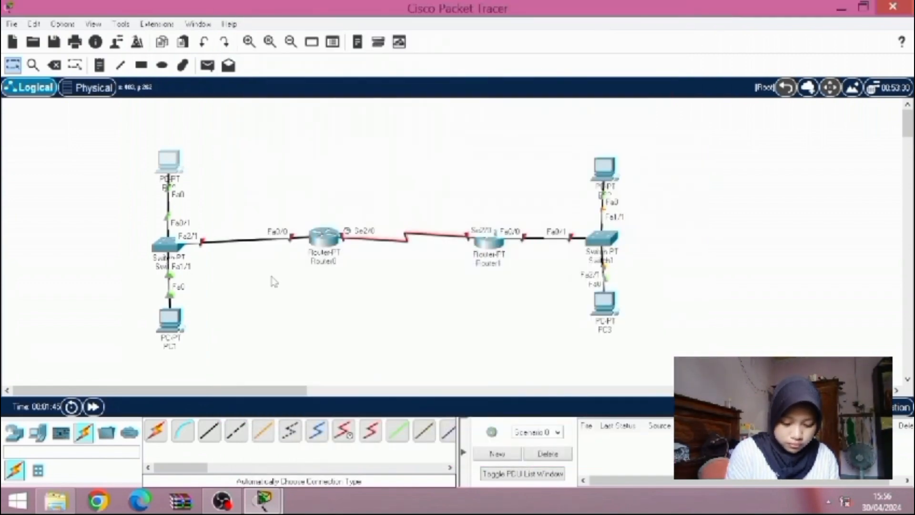
# Give PC1 the static IPv4 address 192.168.20.3 in its IP configuration
pyautogui.click(163, 328)
pyautogui.click(337, 46)
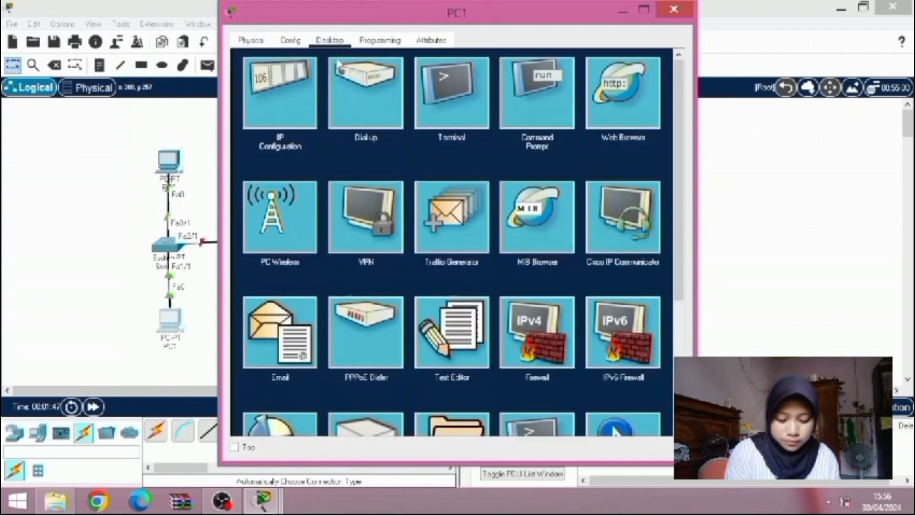
pyautogui.click(301, 112)
pyautogui.click(403, 133)
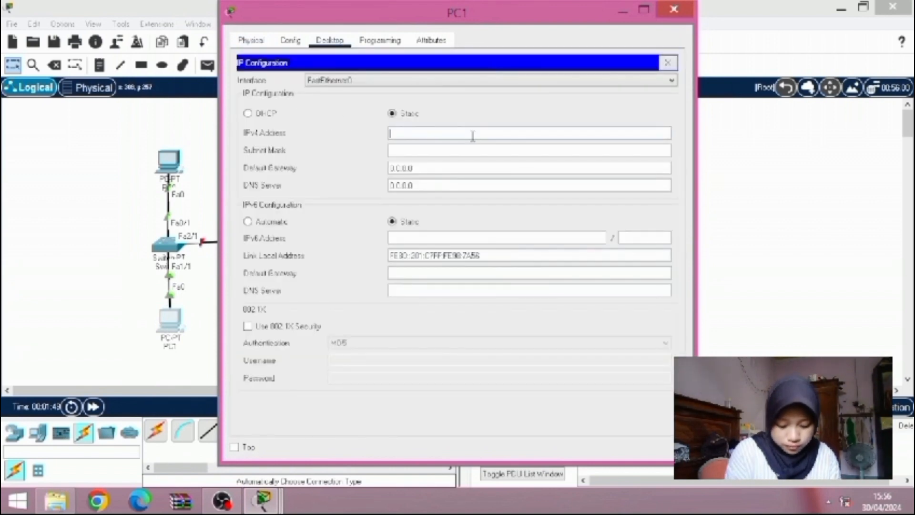
pyautogui.write('192.168.20.2')
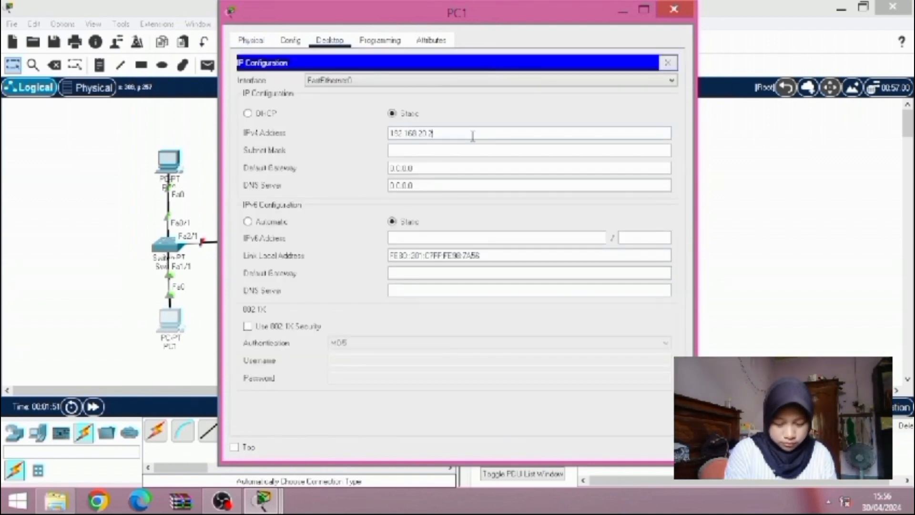
pyautogui.press('BackSpace')
pyautogui.write('3')
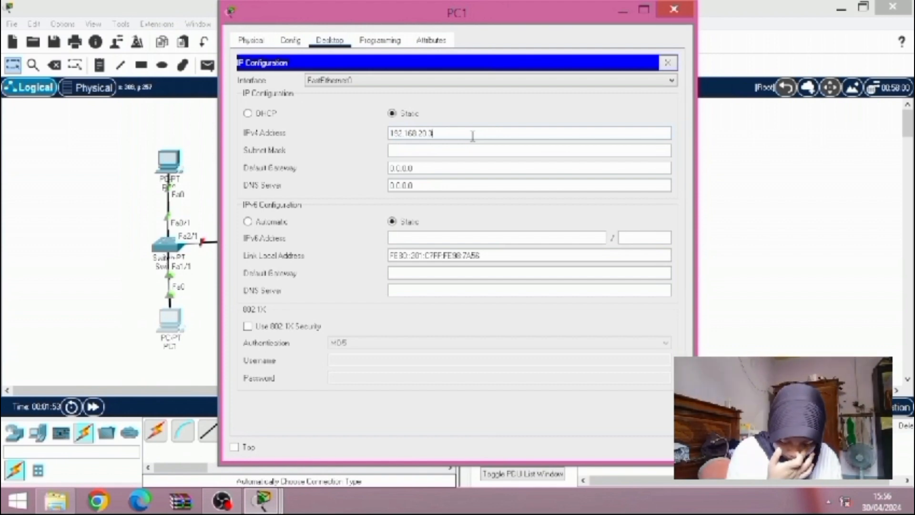
# Fill in PC1's subnet mask 255.255.255.0 and default gateway 192.168.20.1, and close its configuration window
pyautogui.click(473, 152)
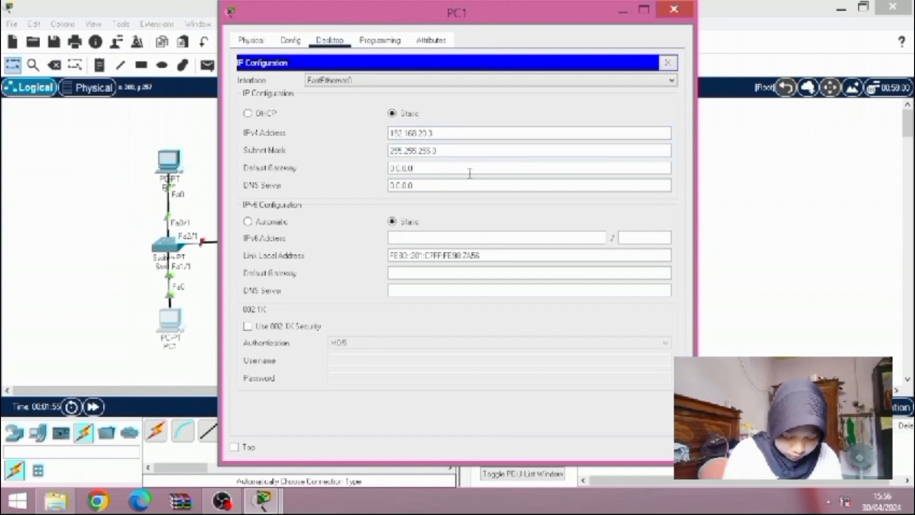
pyautogui.write('192.168.20.2')
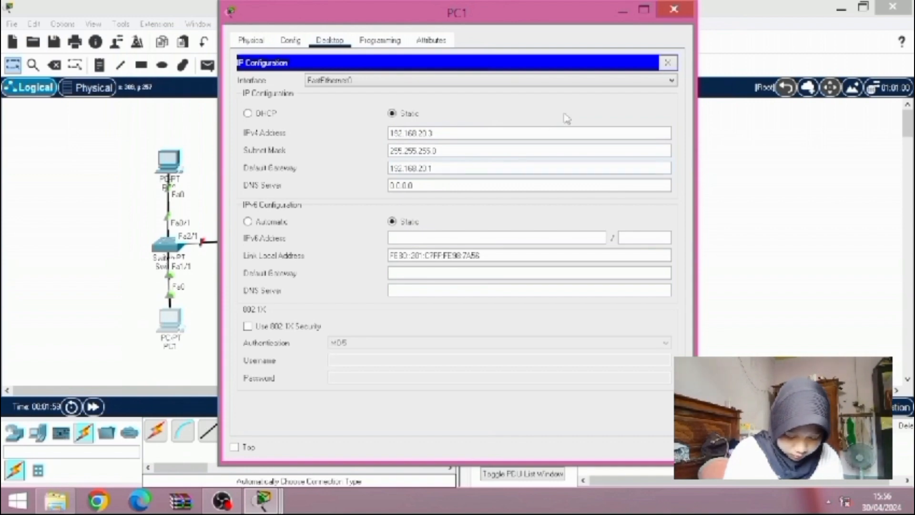
pyautogui.click(674, 9)
# Give PC2 the static IPv4 address 192.168.10.2 with subnet mask 255.255.255.0 in its IP configuration
pyautogui.click(607, 166)
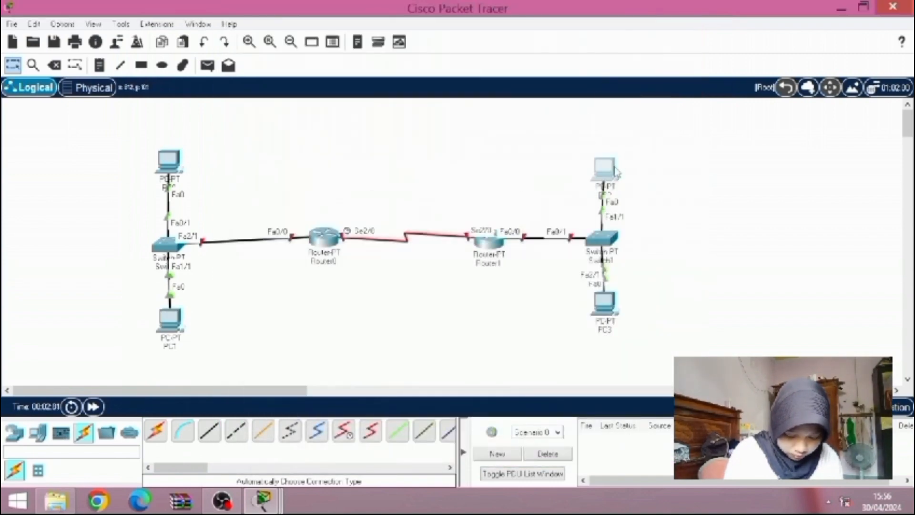
pyautogui.click(330, 41)
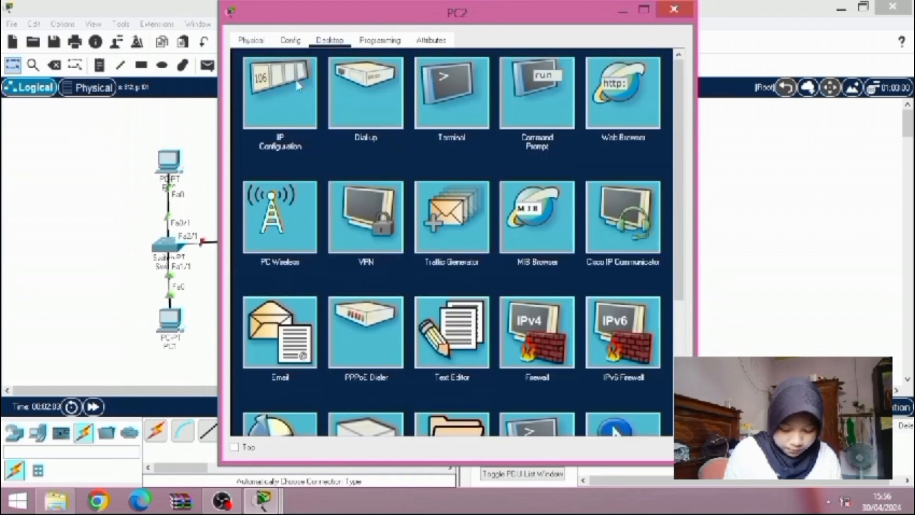
pyautogui.click(290, 106)
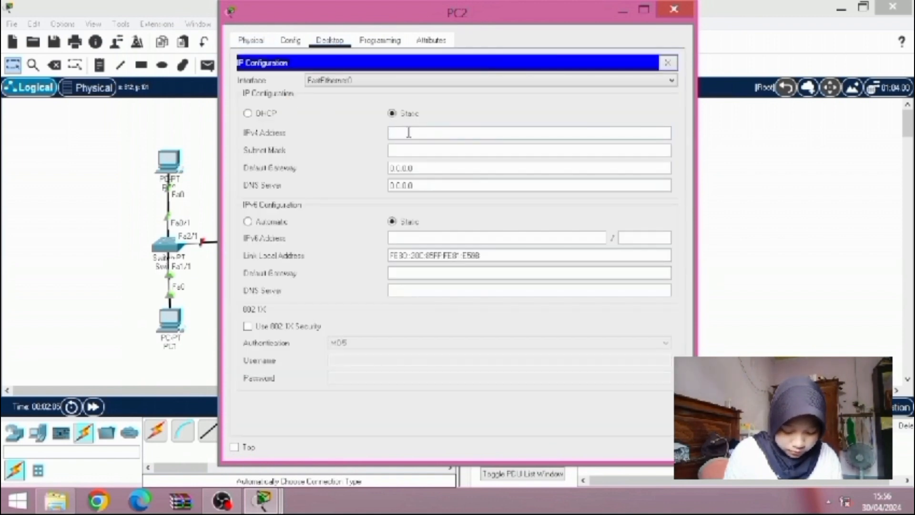
pyautogui.write('192.168')
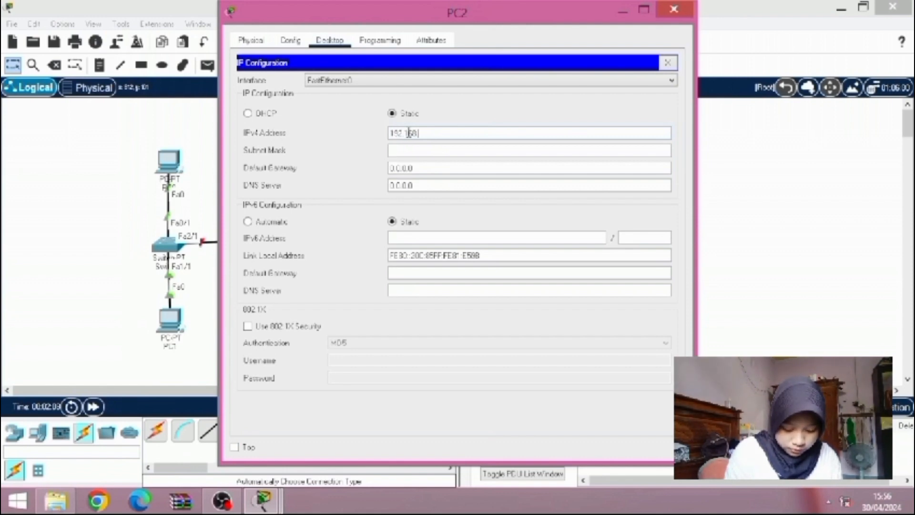
pyautogui.write('.10.2')
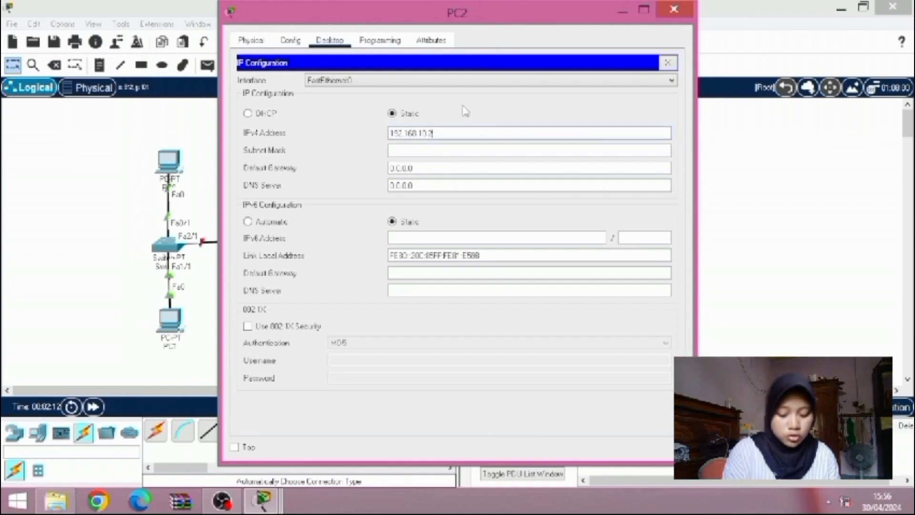
pyautogui.click(483, 152)
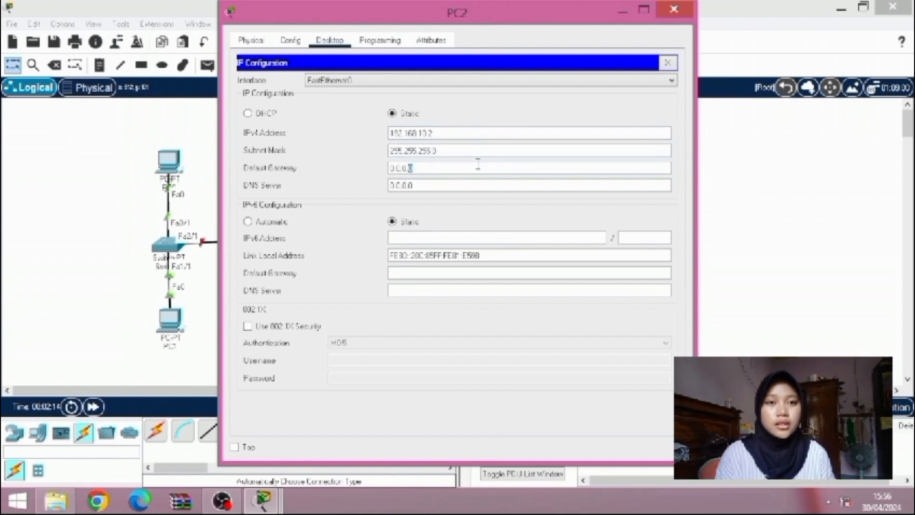
# Set PC2's IPv4 default gateway to 192.168.10.1 and minimize its configuration window
pyautogui.press('BackSpace')
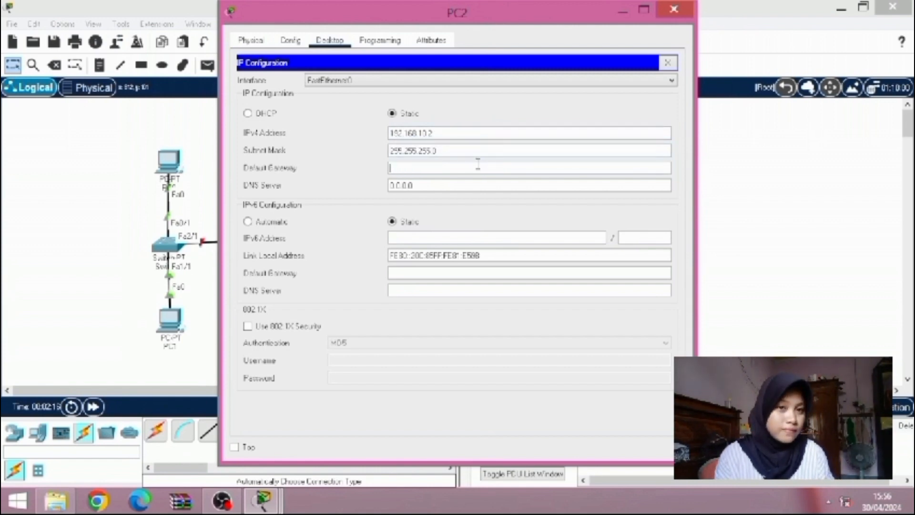
pyautogui.write('192.1678')
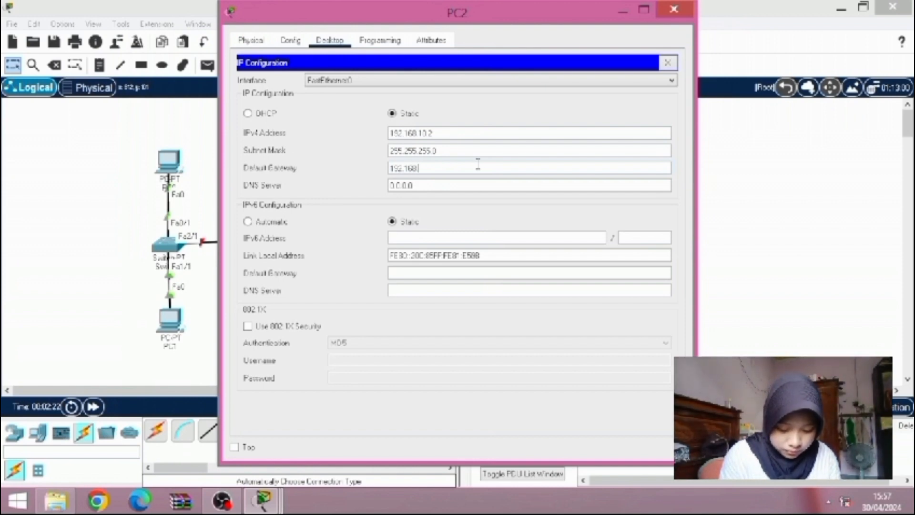
pyautogui.write('.10.1')
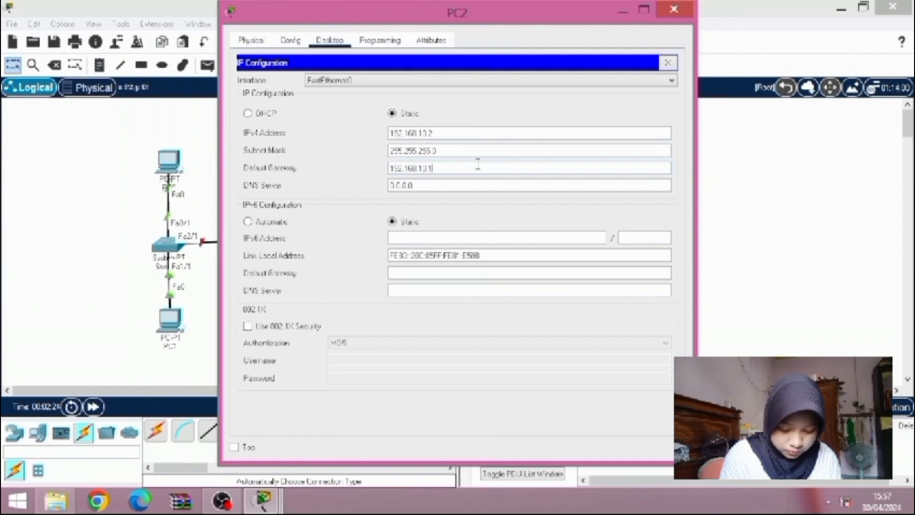
pyautogui.click(623, 10)
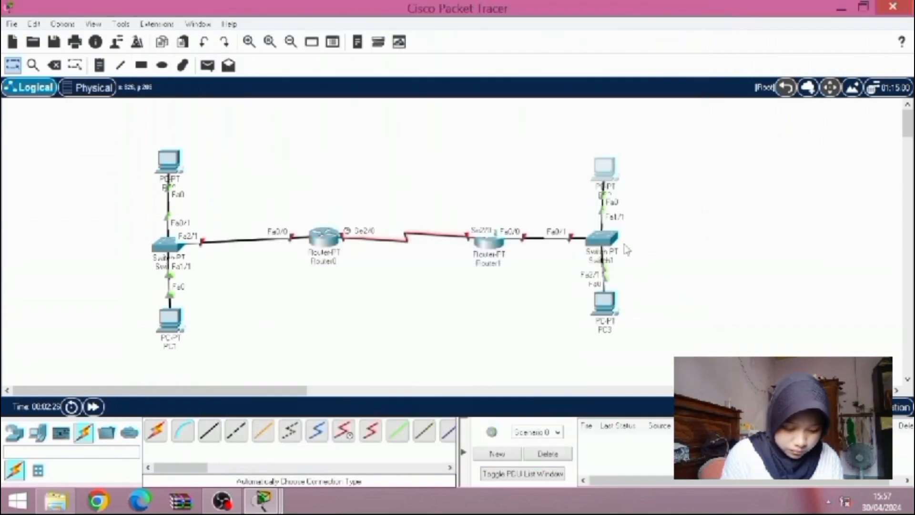
# Give PC3 the static IPv4 address 192.168.10.3 with subnet mask 255.255.255.0 in its IP configuration
pyautogui.click(606, 305)
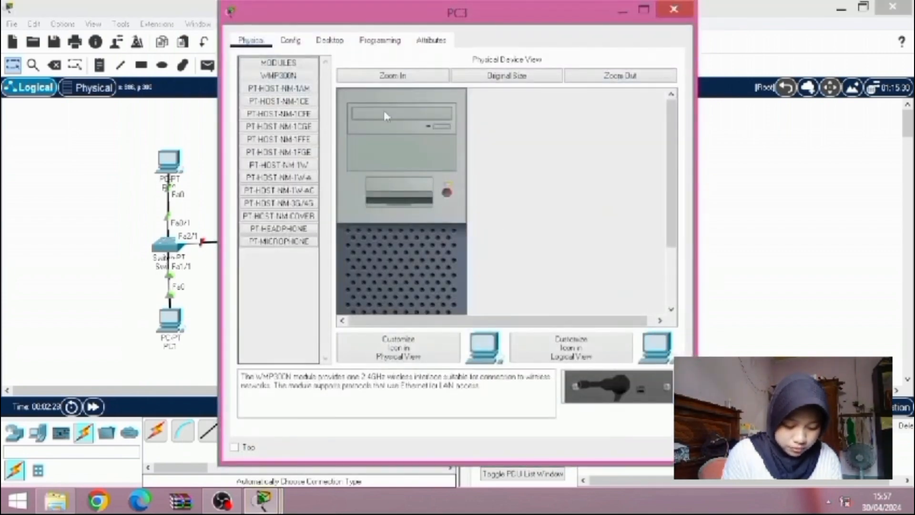
pyautogui.click(330, 40)
pyautogui.click(297, 101)
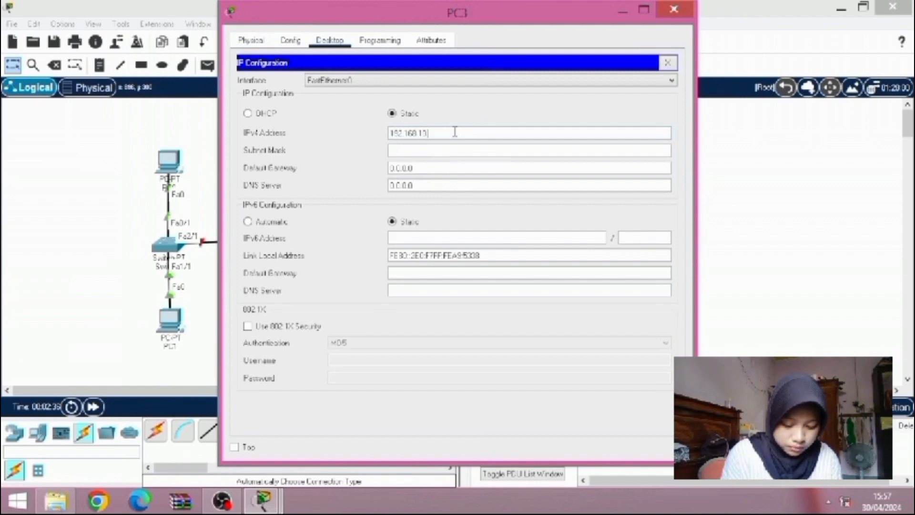
pyautogui.click(456, 150)
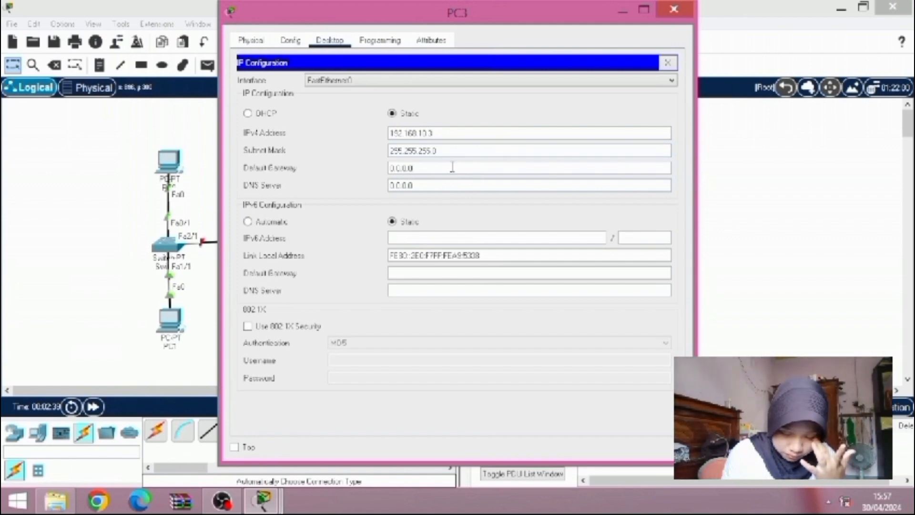
# Set PC3's IPv4 default gateway to 192.168.10.1 and minimize its configuration window
pyautogui.press('BackSpace')
pyautogui.press('BackSpace')
pyautogui.press('BackSpace')
pyautogui.press('BackSpace')
pyautogui.press('BackSpace')
pyautogui.press('BackSpace')
pyautogui.press('BackSpace')
pyautogui.write('19')
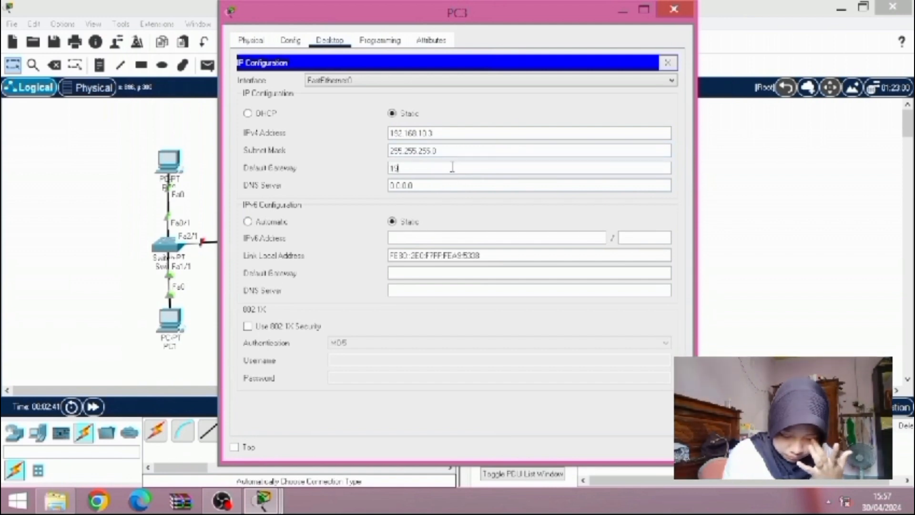
pyautogui.write('2.168.10.1')
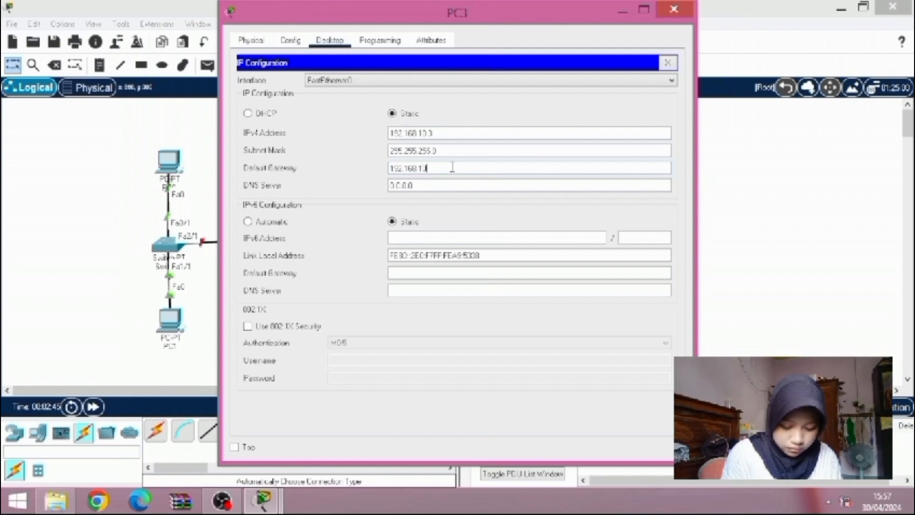
pyautogui.click(623, 11)
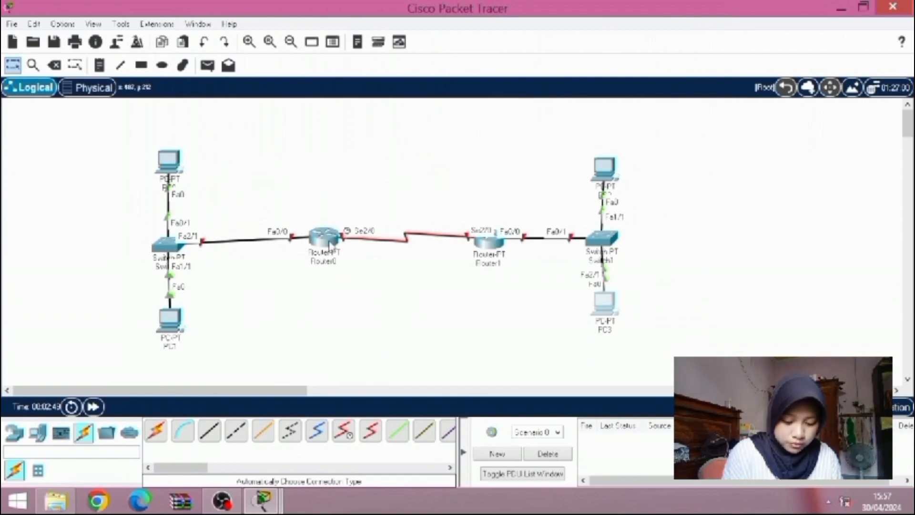
# Place a text note reading 10.10.8.8 above the serial link between the two routers
pyautogui.moveTo(332, 242)
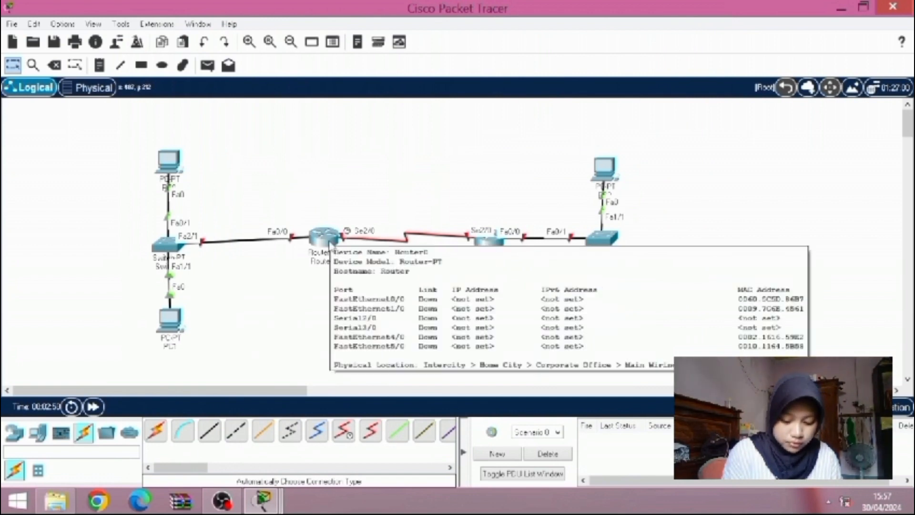
pyautogui.click(99, 65)
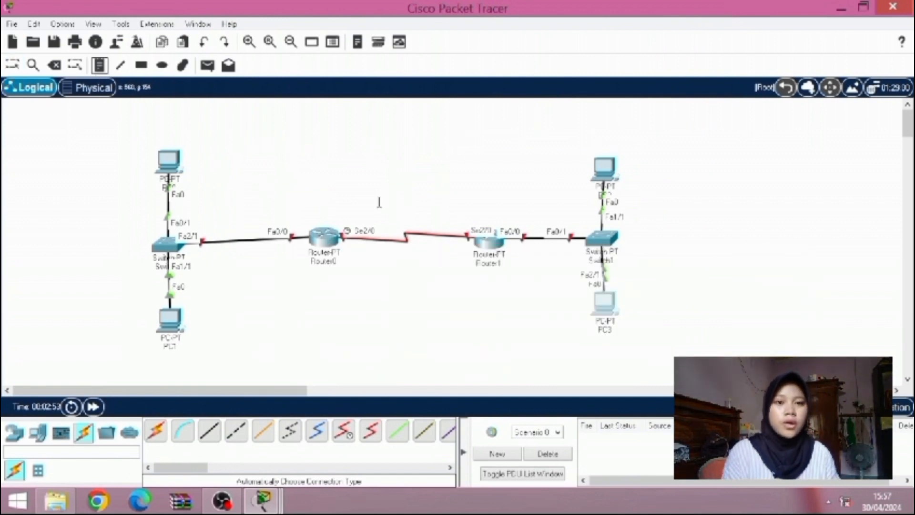
pyautogui.click(361, 203)
pyautogui.write('10.10.8.8')
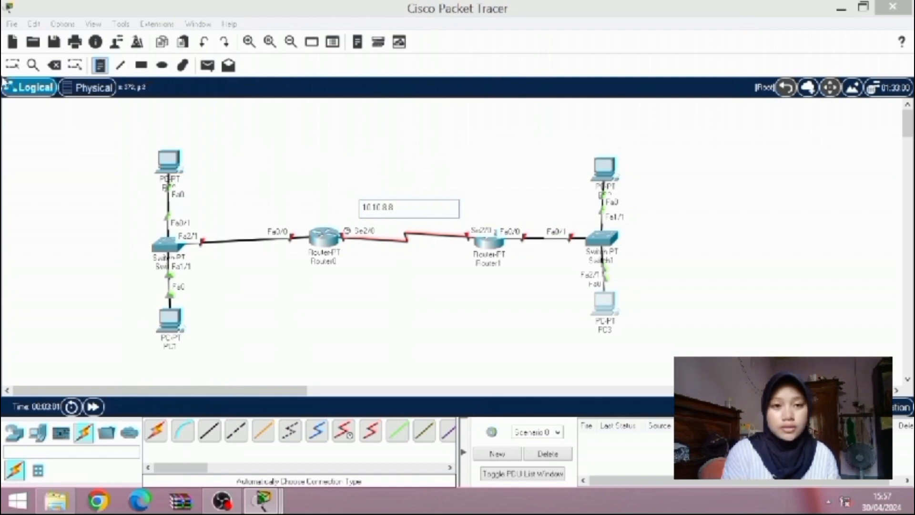
pyautogui.click(12, 66)
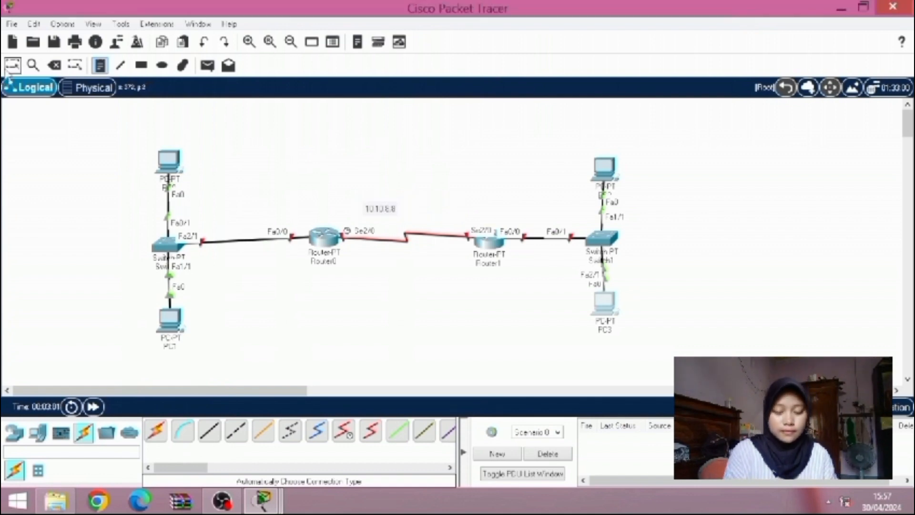
# Open Router0's command line, answer no to the initial configuration dialog and start the session
pyautogui.click(313, 243)
pyautogui.click(322, 40)
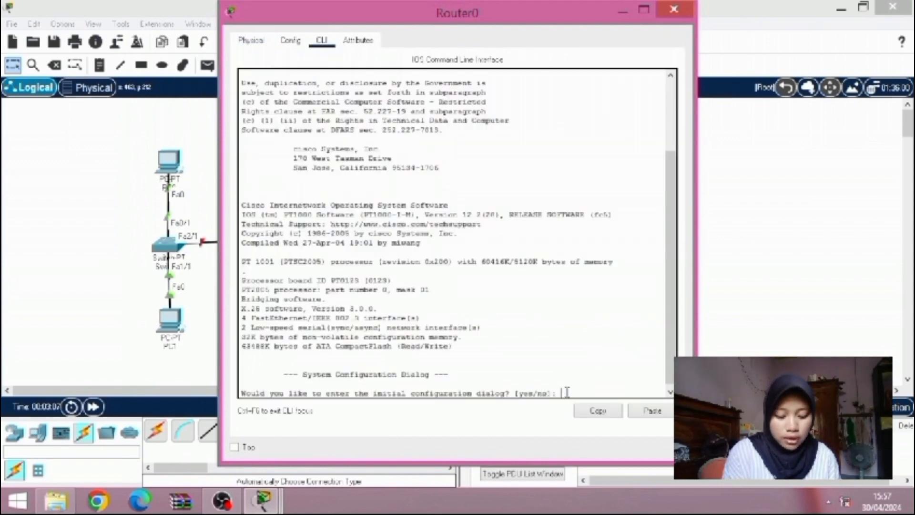
pyautogui.write('no')
pyautogui.press('Return')
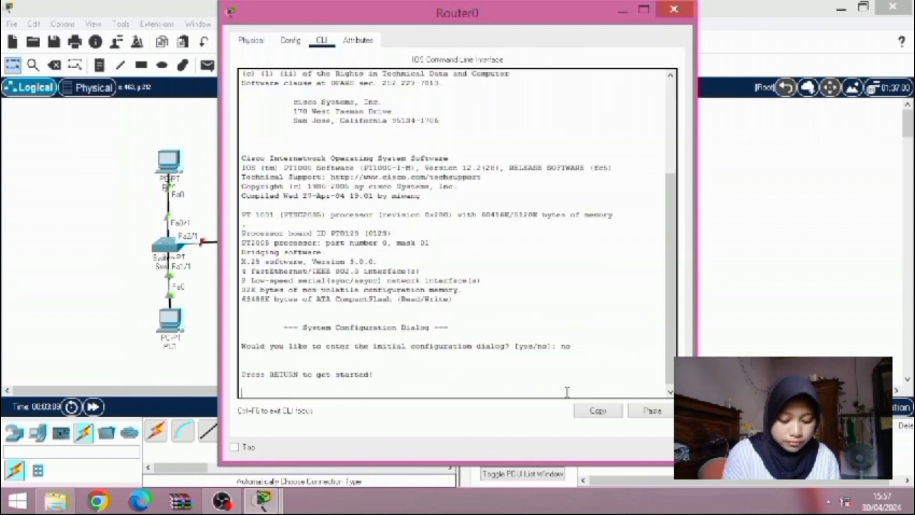
pyautogui.press('Return')
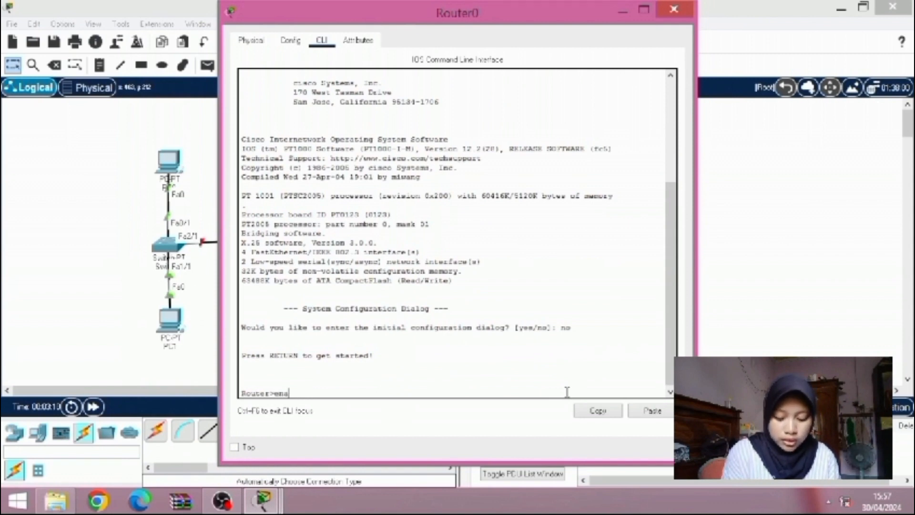
# Enter Router0's configuration mode with ena and conf t, and select the serial interface with int se2/0
pyautogui.write('ena')
pyautogui.press('Return')
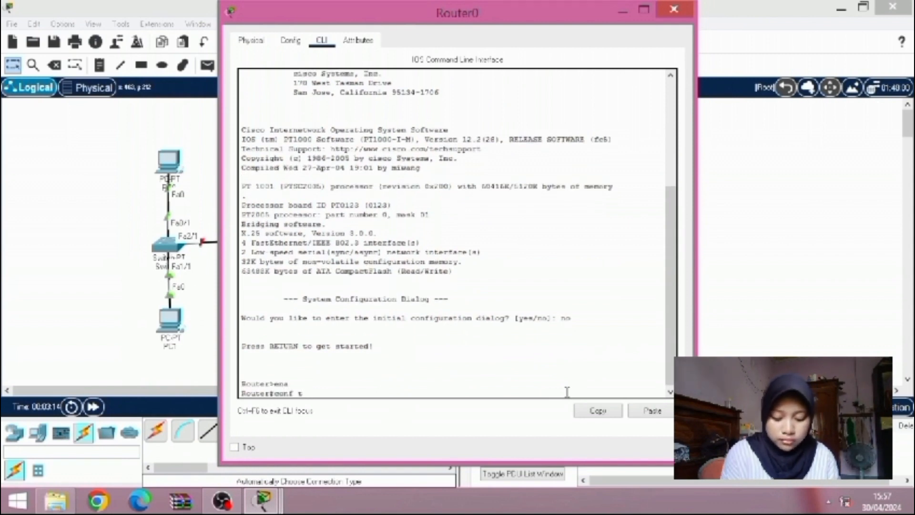
pyautogui.press('Return')
pyautogui.write('int se2/0')
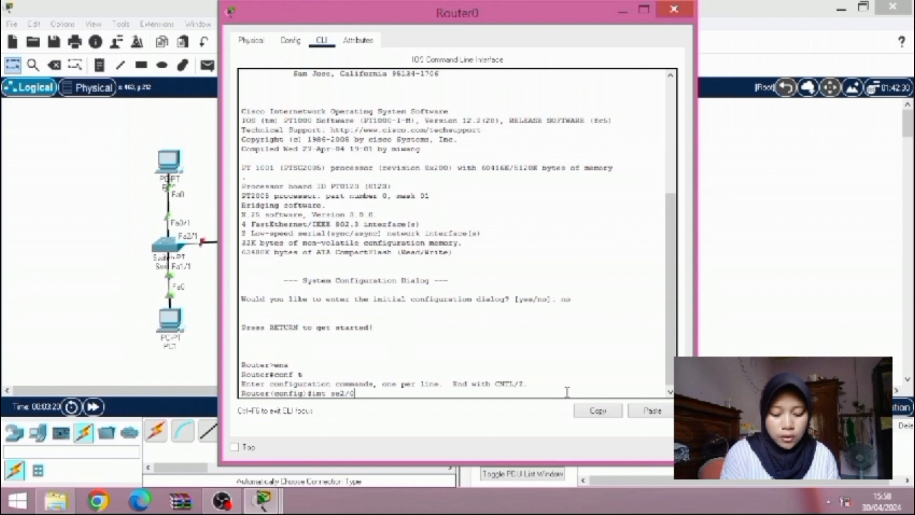
pyautogui.press('Return')
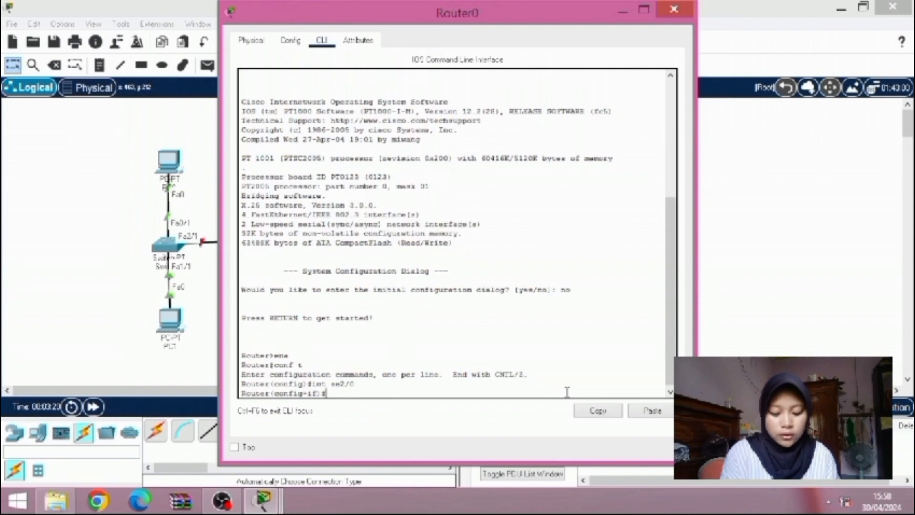
# Assign IP address 10.10.8.9 with mask 255.255.255.0 to Router0's serial interface and enable it with no sh
pyautogui.write('ip a')
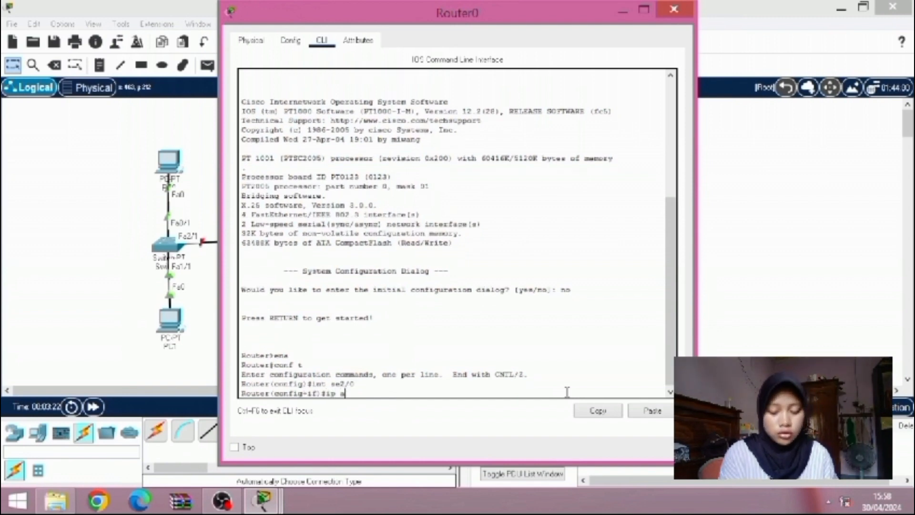
pyautogui.write('dd 10.10.8.9 255.255.255')
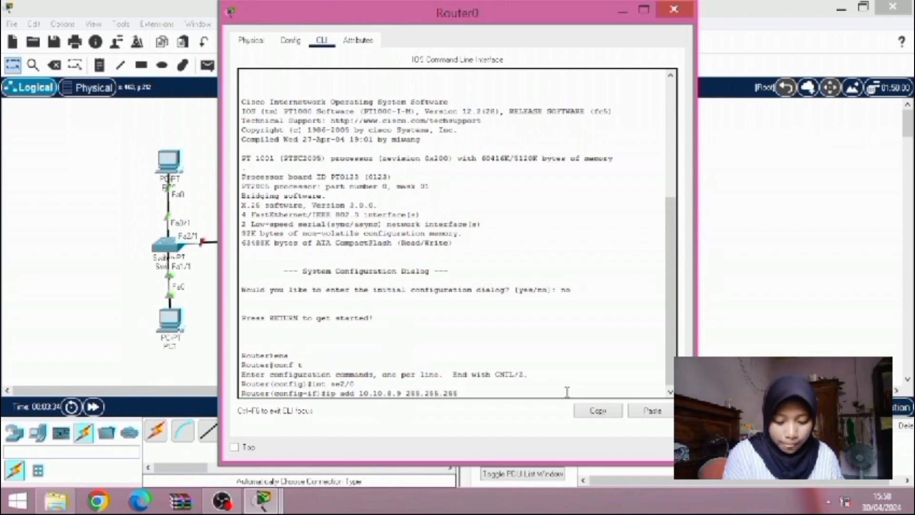
pyautogui.write('.')
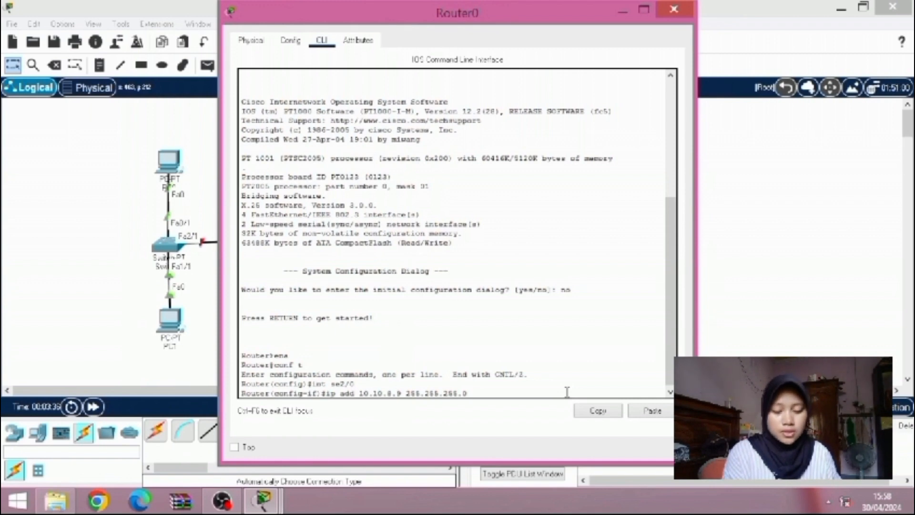
pyautogui.write('0')
pyautogui.press('Return')
pyautogui.write('no')
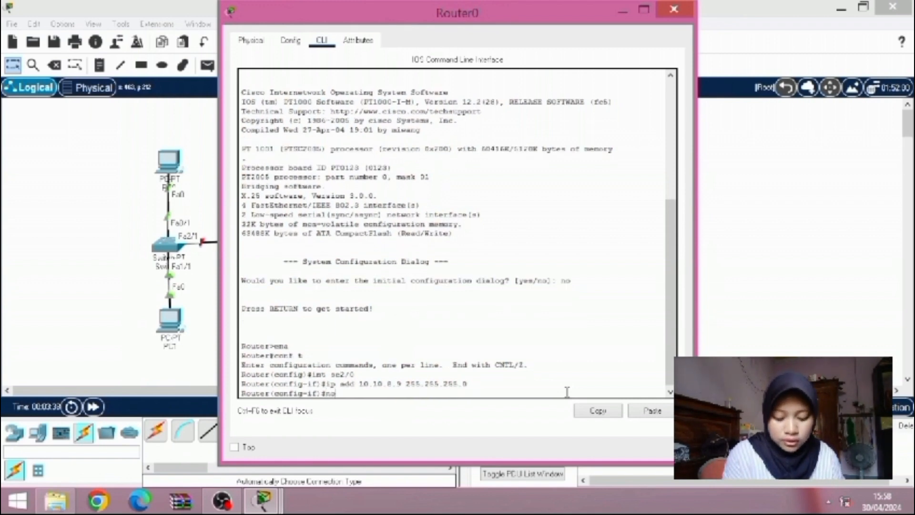
pyautogui.write(' sh')
pyautogui.press('Return')
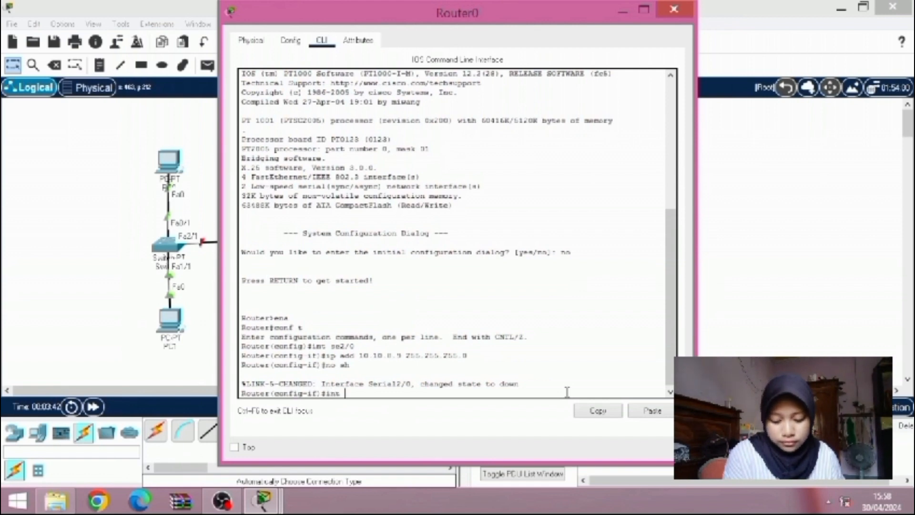
# Select Router0's interface fa0/0, assign it IP address 192.168.20.1 with mask 255.255.255.0 and enable it with no sh
pyautogui.write('0/0')
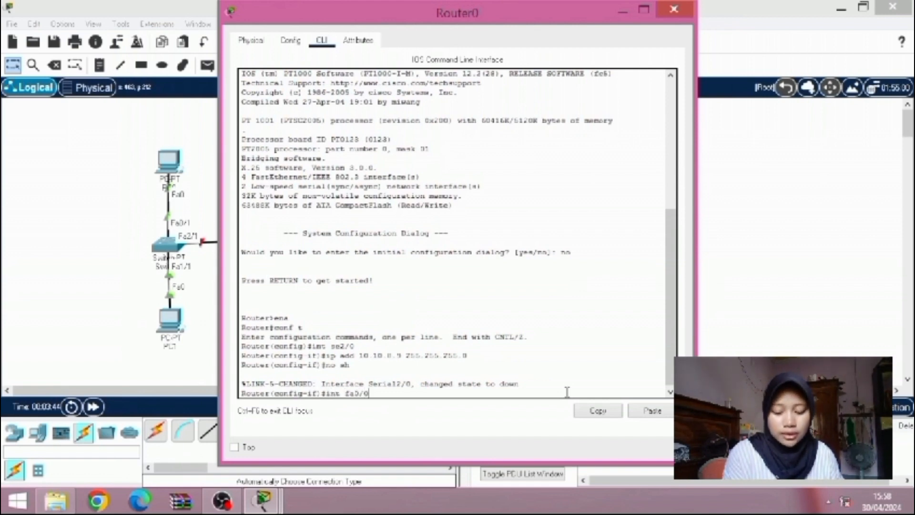
pyautogui.press('Return')
pyautogui.write('ig-if)#i')
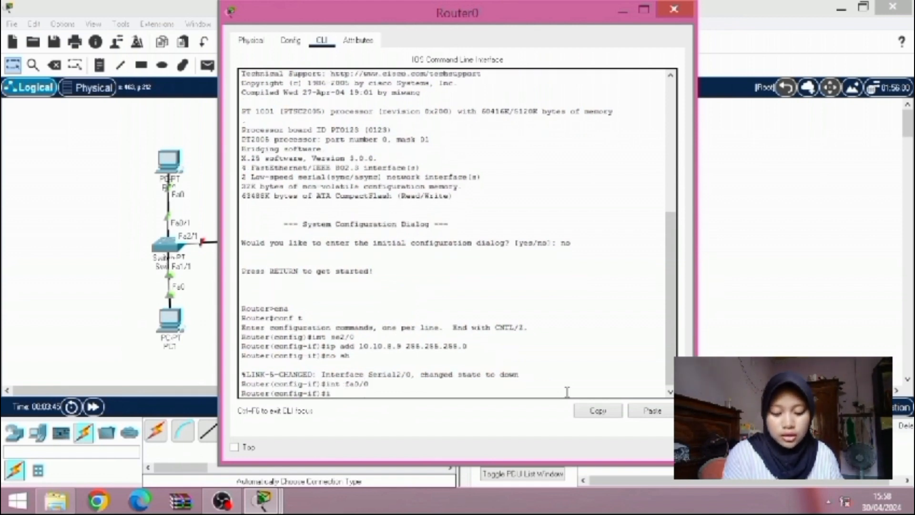
pyautogui.write('p add')
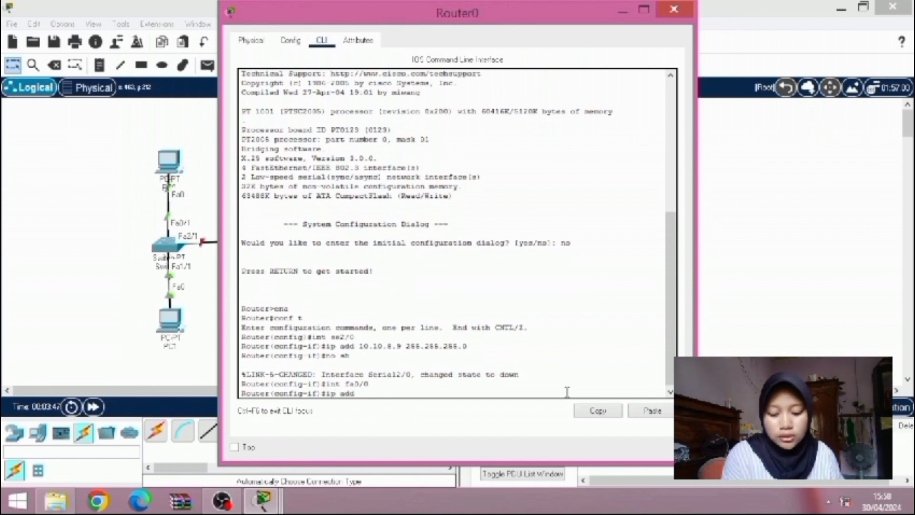
pyautogui.write(' 192.16')
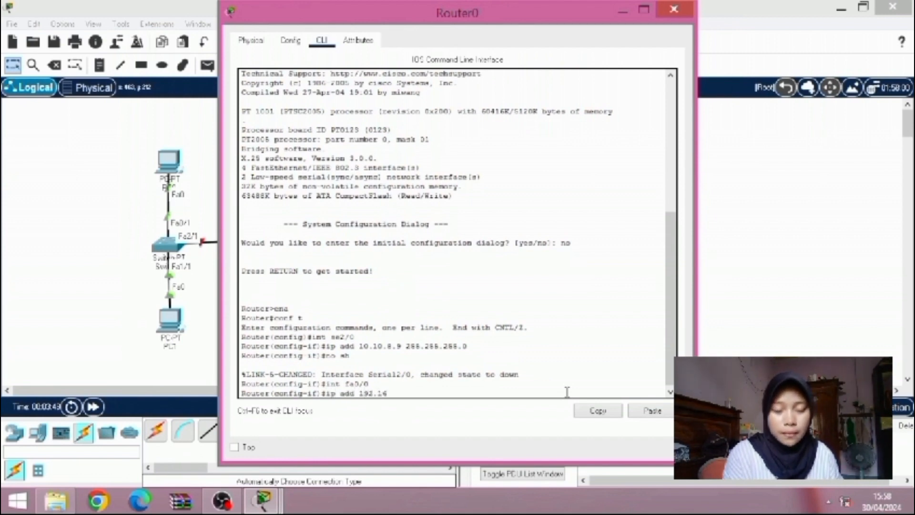
pyautogui.write('8.20')
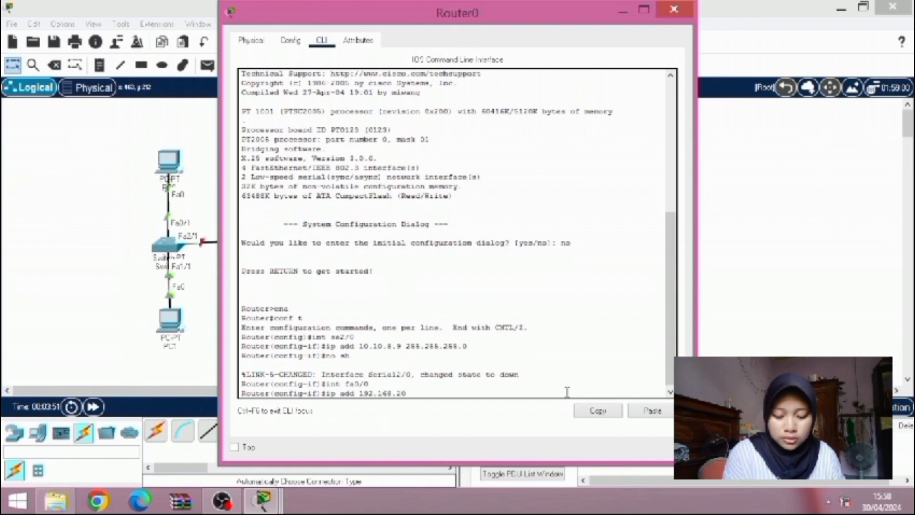
pyautogui.write('.1')
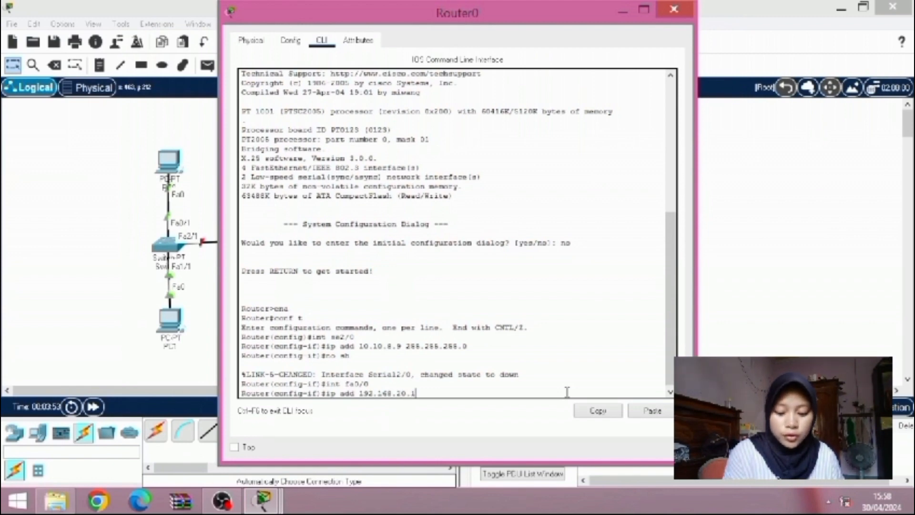
pyautogui.write(' 255.2')
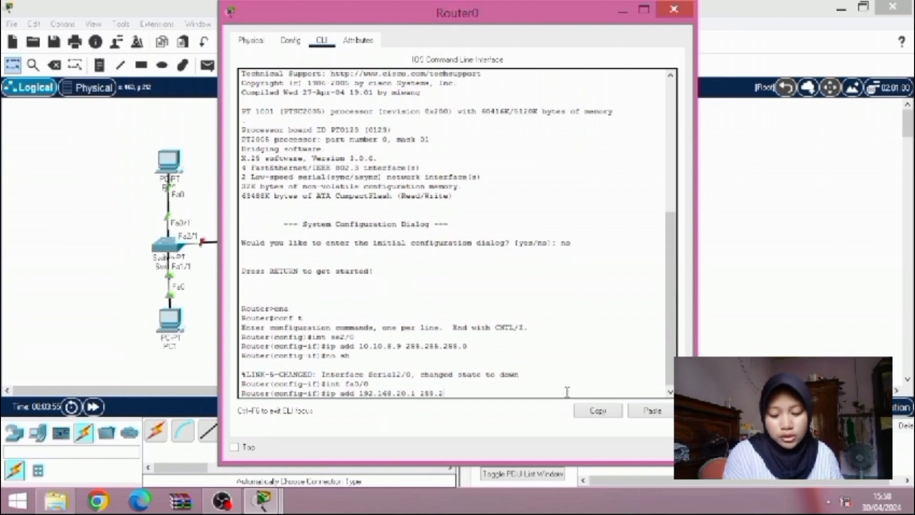
pyautogui.write('55.255')
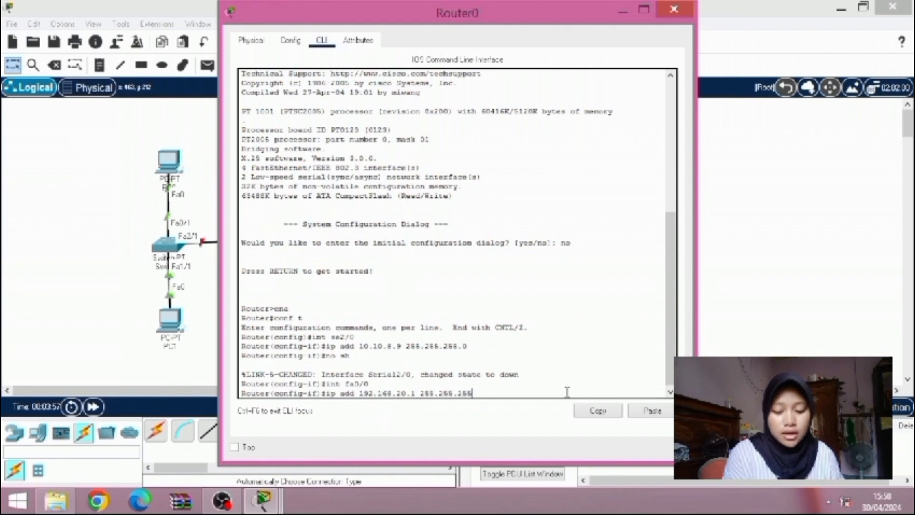
pyautogui.write('.0')
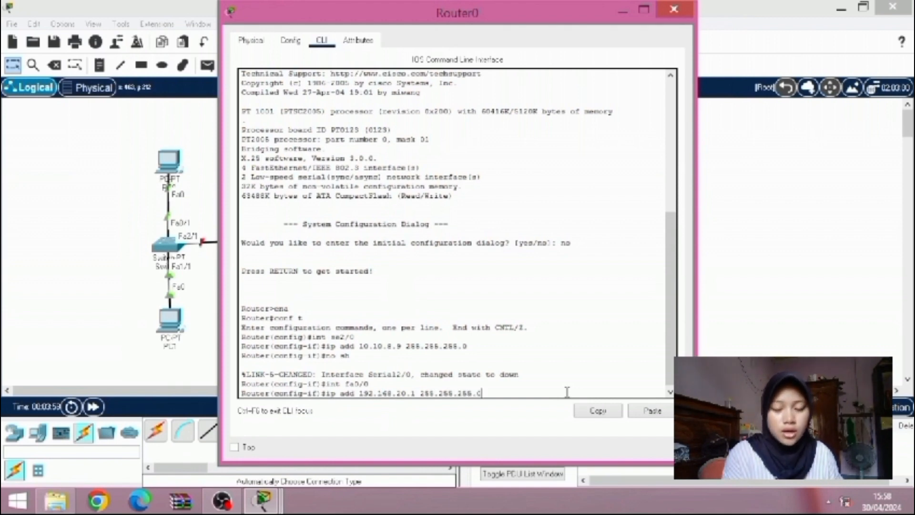
pyautogui.press('Return')
pyautogui.write('no sh')
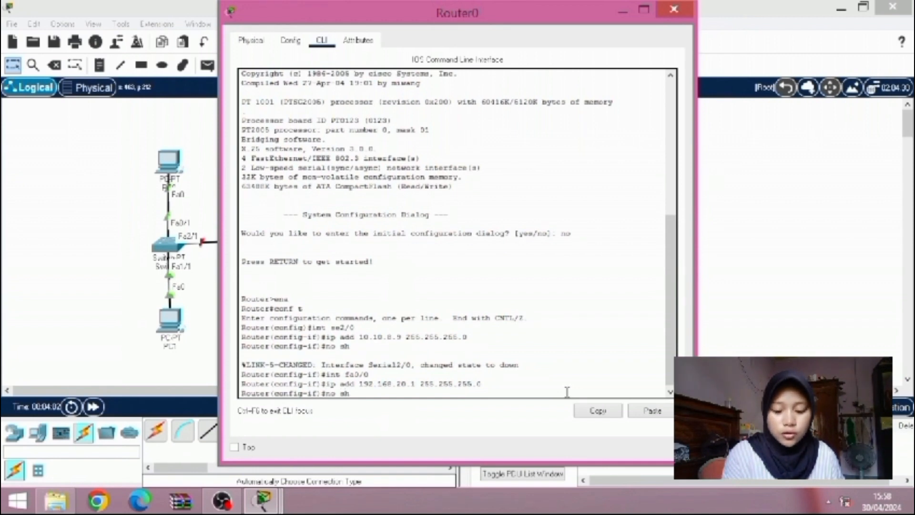
pyautogui.press('Return')
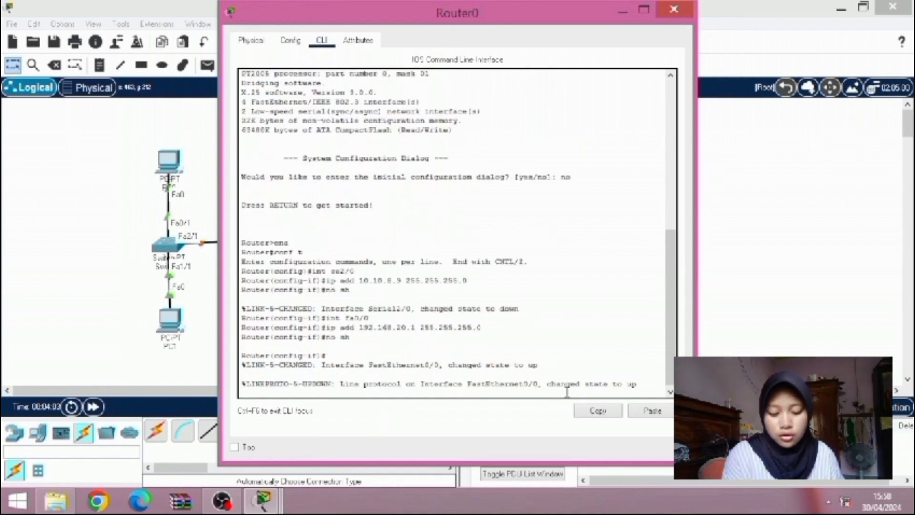
# Leave interface configuration with ex and start EIGRP routing on Router0 with router eigrp 1
pyautogui.press('Return')
pyautogui.write('ex')
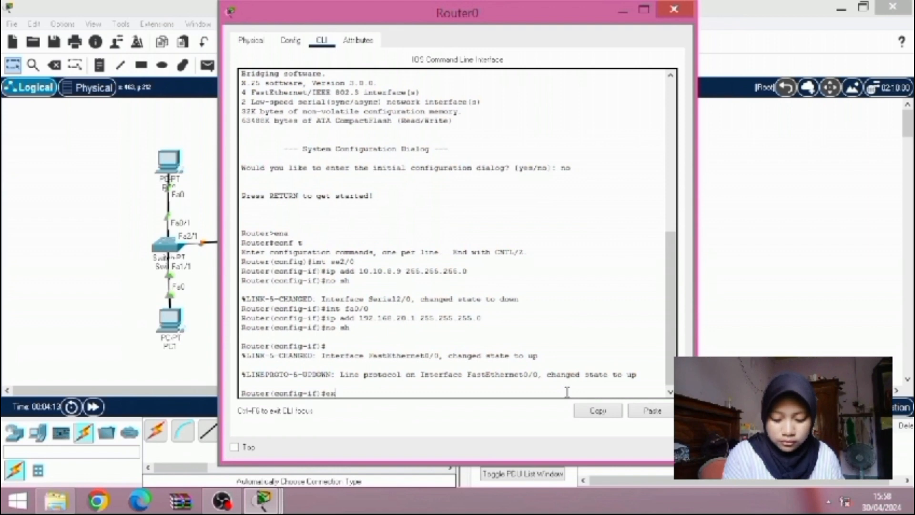
pyautogui.press('Return')
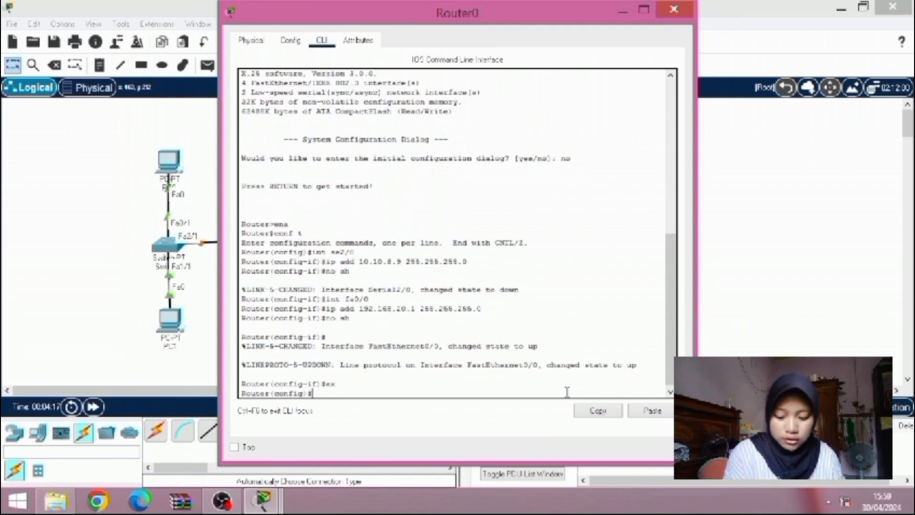
pyautogui.write('ro')
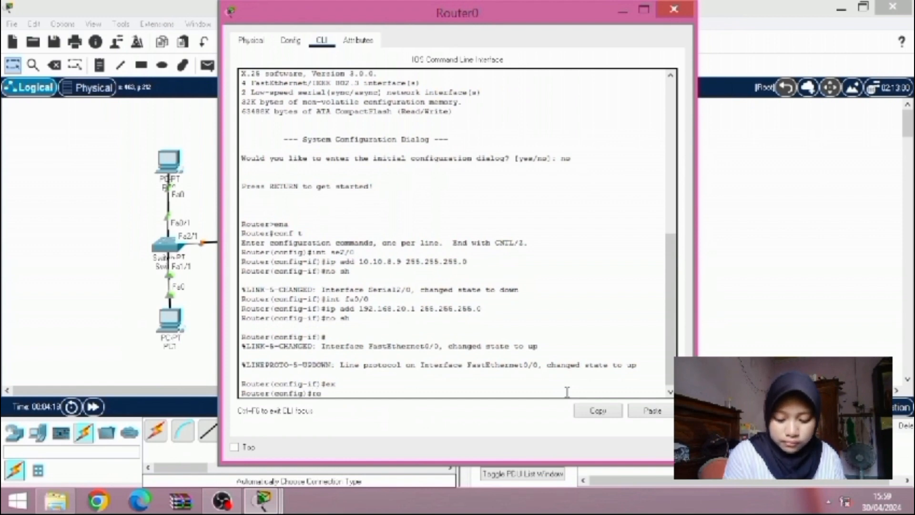
pyautogui.write('uter ')
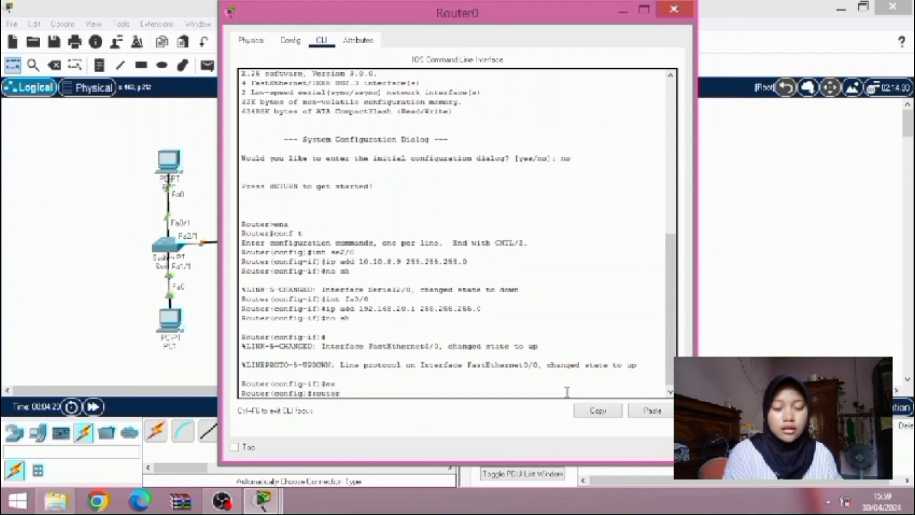
pyautogui.write('eigr')
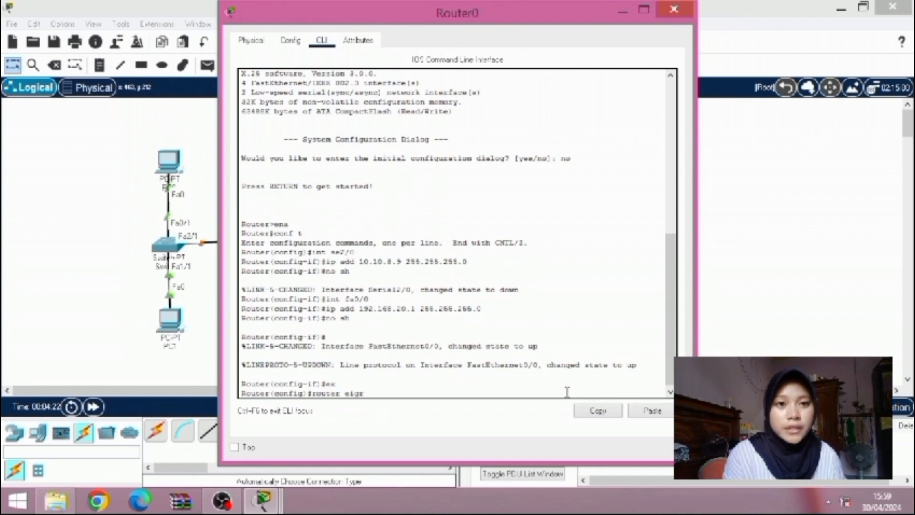
pyautogui.write('p 1')
pyautogui.press('Return')
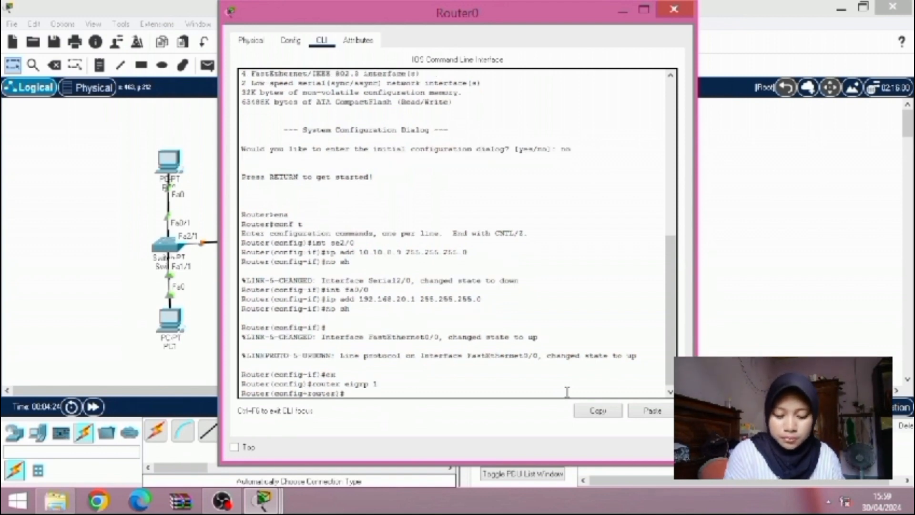
# Add network 10.10.8.0 to Router0's EIGRP 1 process
pyautogui.write('netw')
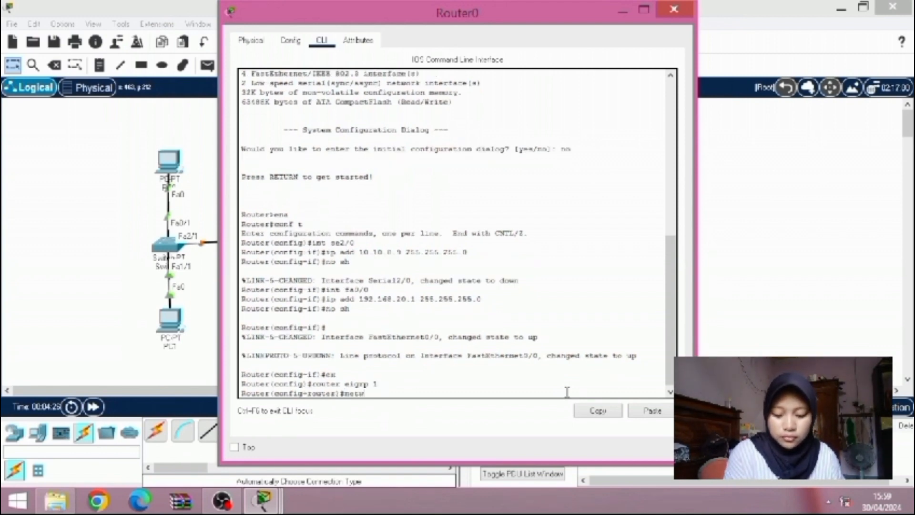
pyautogui.write('ork 10')
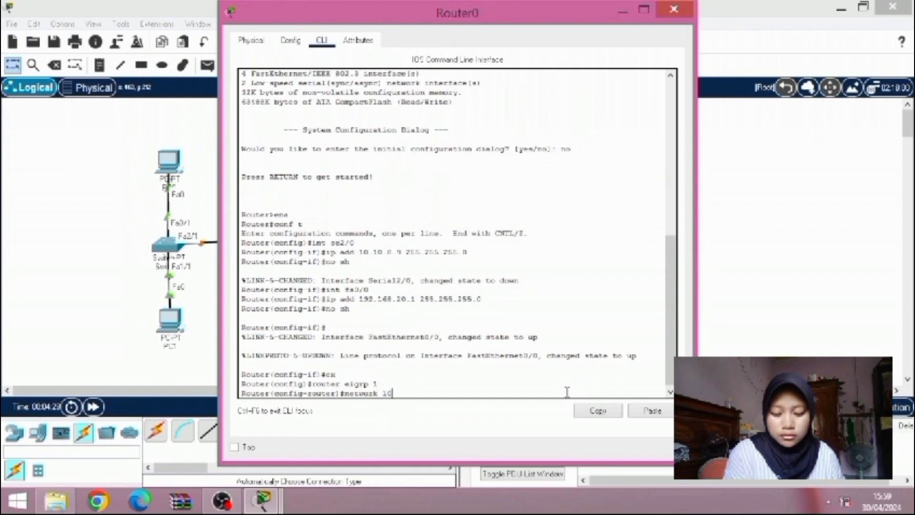
pyautogui.write('.10.')
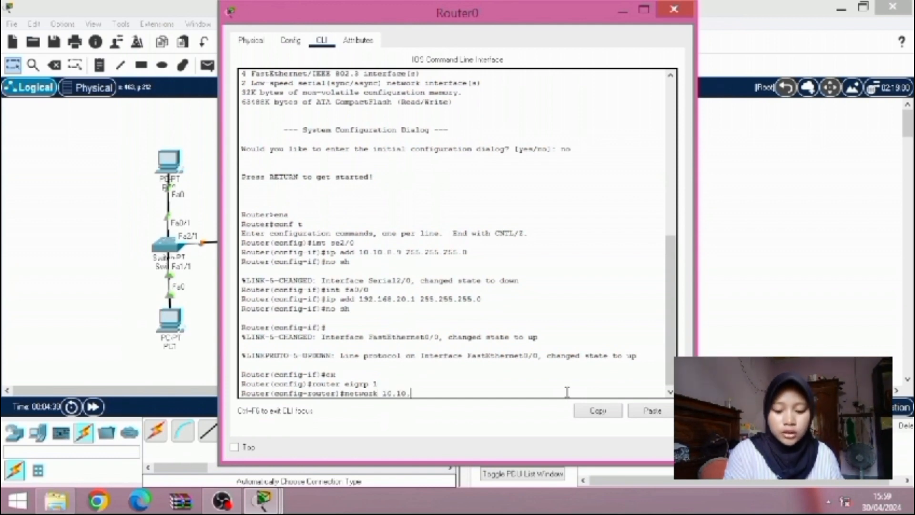
pyautogui.write('8.')
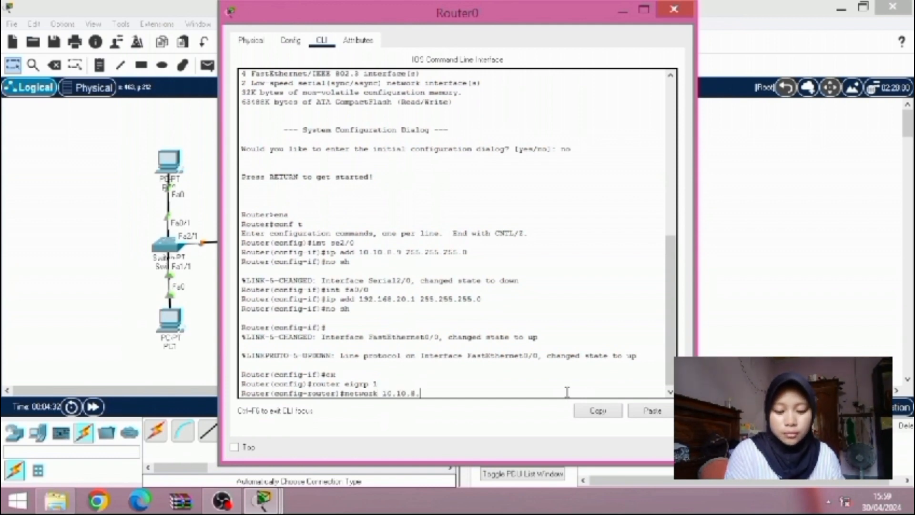
pyautogui.write('0')
pyautogui.press('Return')
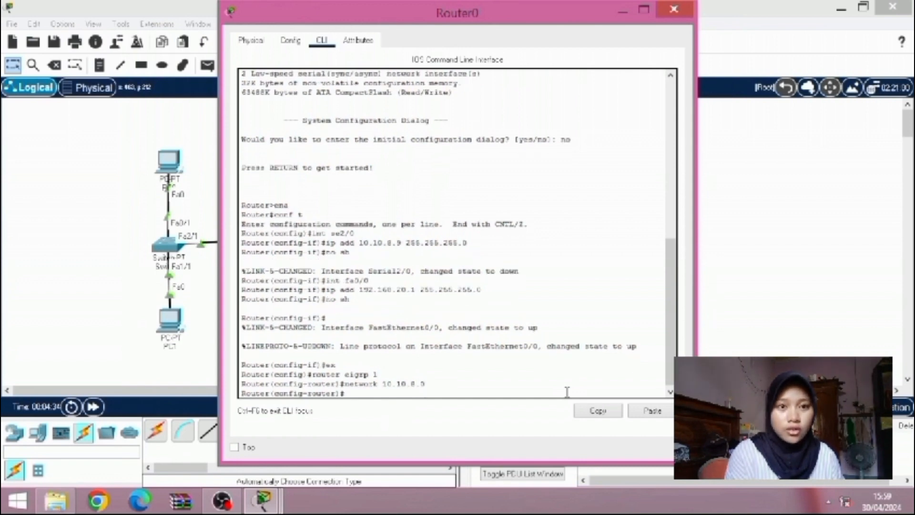
# Add network 192.168.20.0 to Router0's EIGRP 1 process
pyautogui.press('Up')
pyautogui.press('BackSpace')
pyautogui.press('BackSpace')
pyautogui.press('BackSpace')
pyautogui.press('BackSpace')
pyautogui.press('BackSpace')
pyautogui.press('BackSpace')
pyautogui.press('BackSpace')
pyautogui.press('BackSpace')
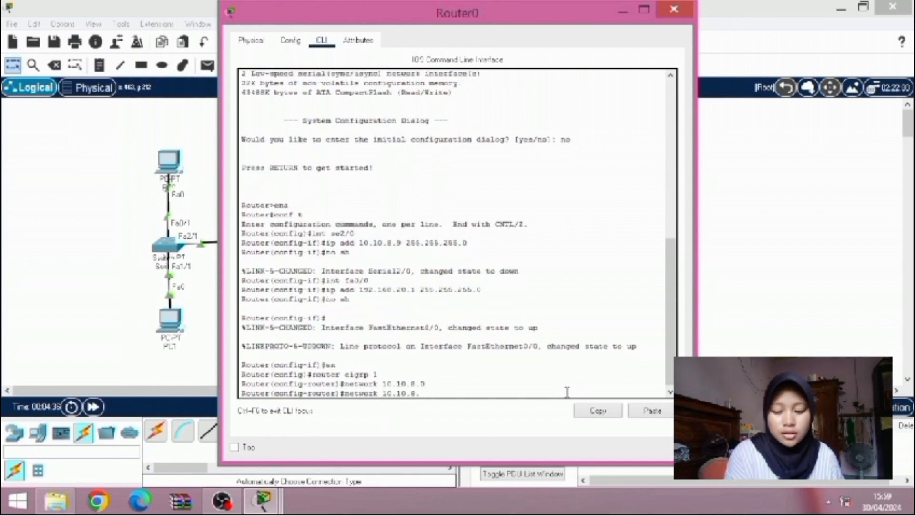
pyautogui.write('92')
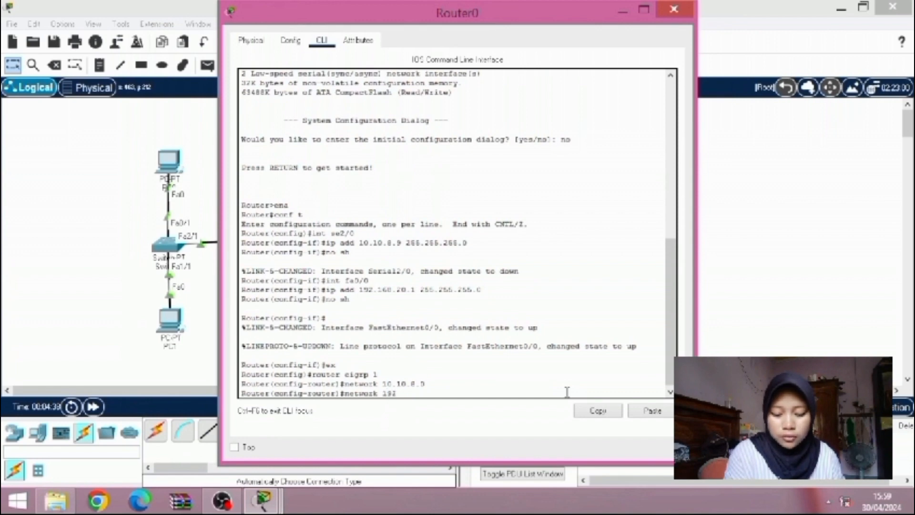
pyautogui.write('.168.')
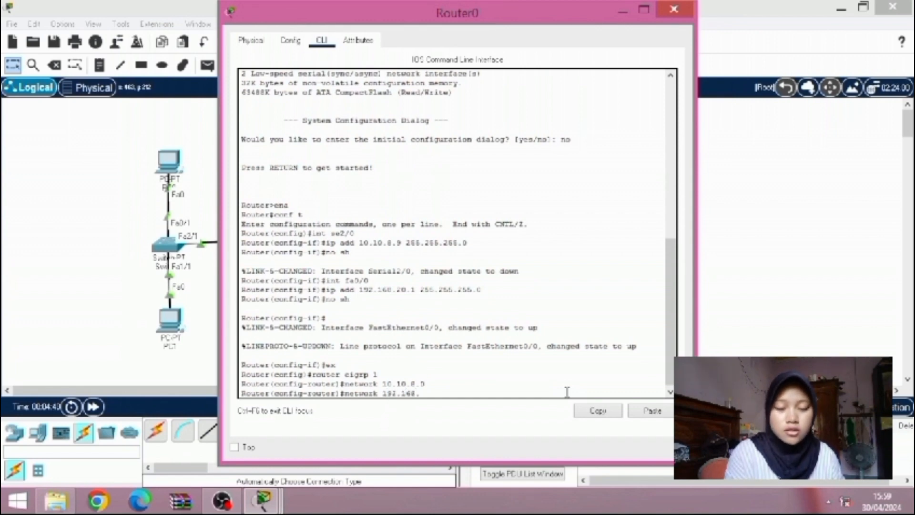
pyautogui.write('20.0')
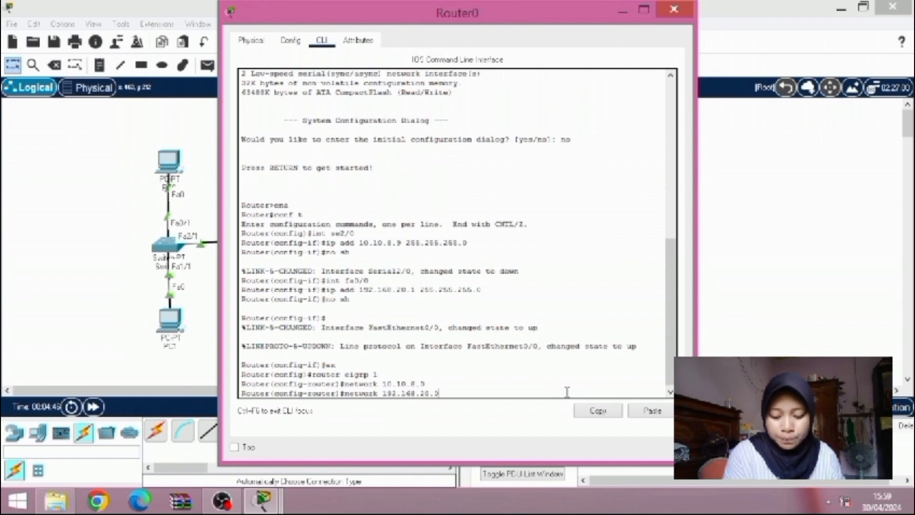
pyautogui.press('Return')
# Add network 192.168.10.0 to Router0's EIGRP 1 process
pyautogui.press('Up')
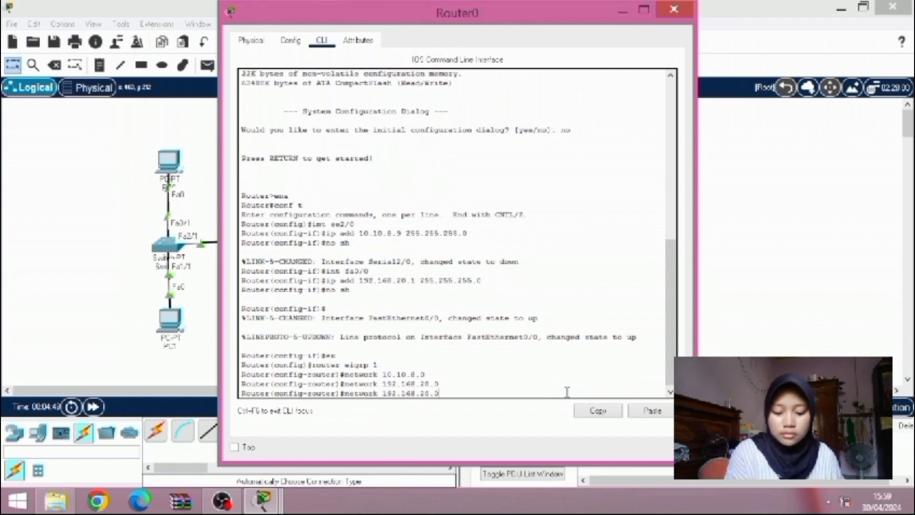
pyautogui.press('BackSpace')
pyautogui.press('BackSpace')
pyautogui.press('BackSpace')
pyautogui.press('BackSpace')
pyautogui.write('10.0')
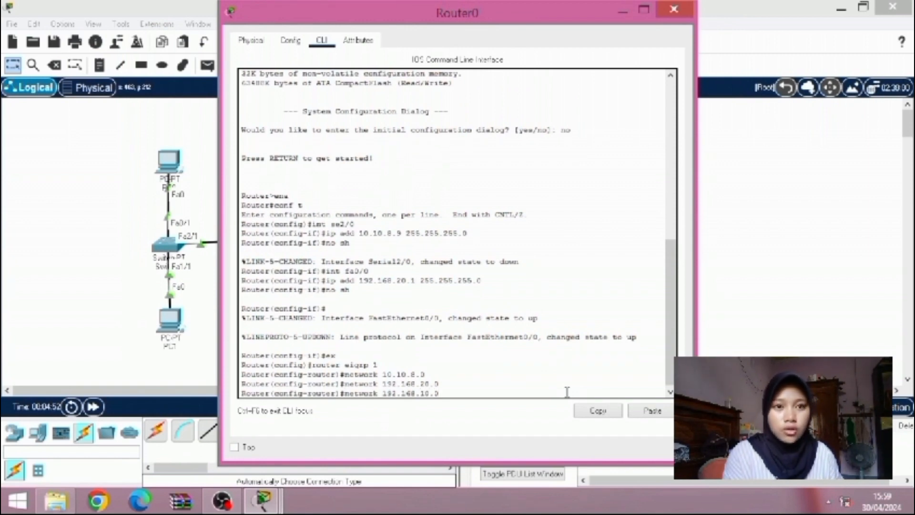
pyautogui.press('Return')
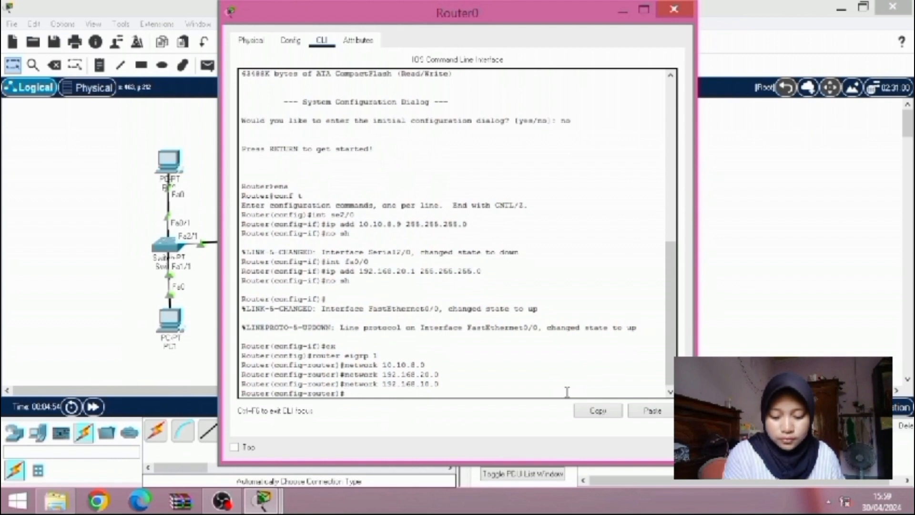
# Disable automatic route summarization in Router0's EIGRP 1 process with no auto-summary
pyautogui.write('no aut')
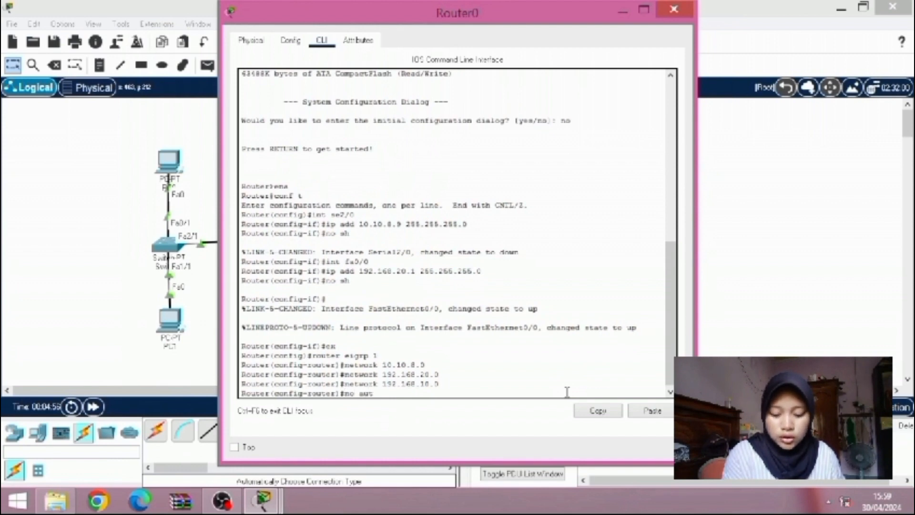
pyautogui.write('o-')
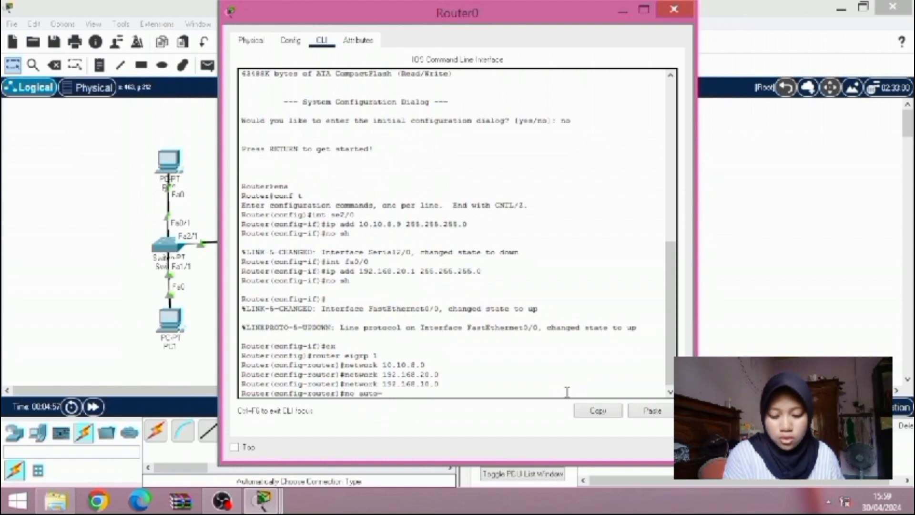
pyautogui.write('summary')
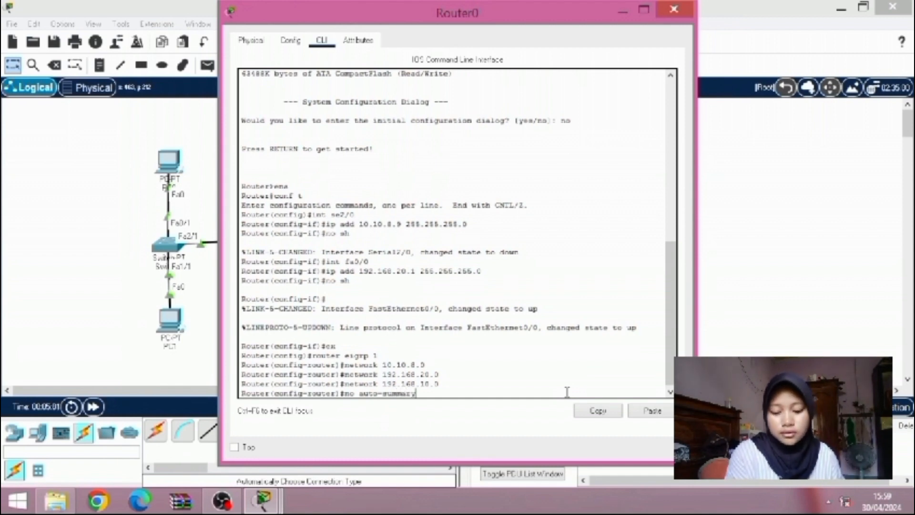
pyautogui.press('Return')
# Leave EIGRP router configuration and global configuration mode on Router0 by running ex twice
pyautogui.write('ex')
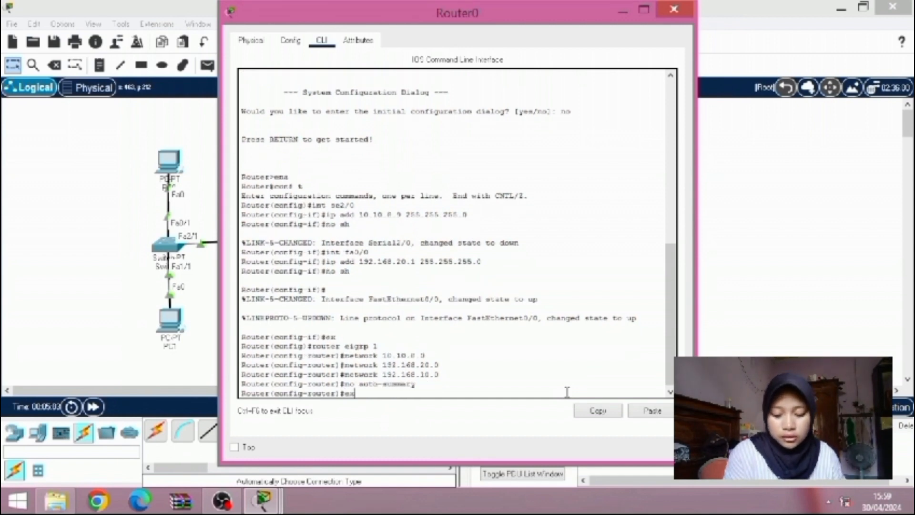
pyautogui.press('Return')
pyautogui.write('er(config)#ex')
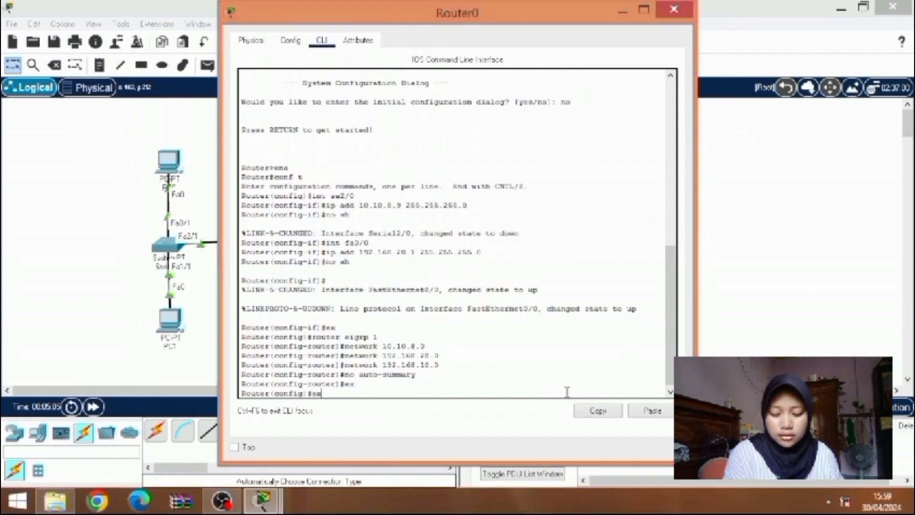
pyautogui.press('Return')
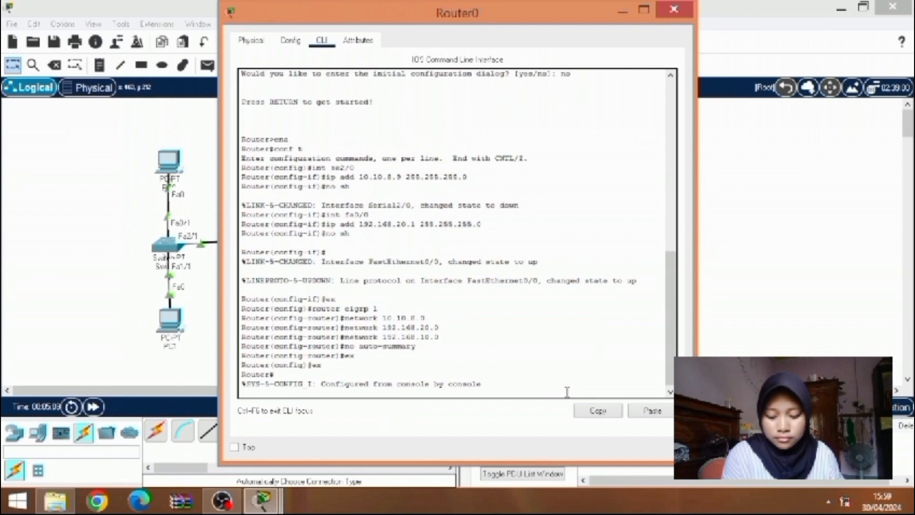
# Display Router0's routing table with sh ip route
pyautogui.press('Return')
pyautogui.write('sh')
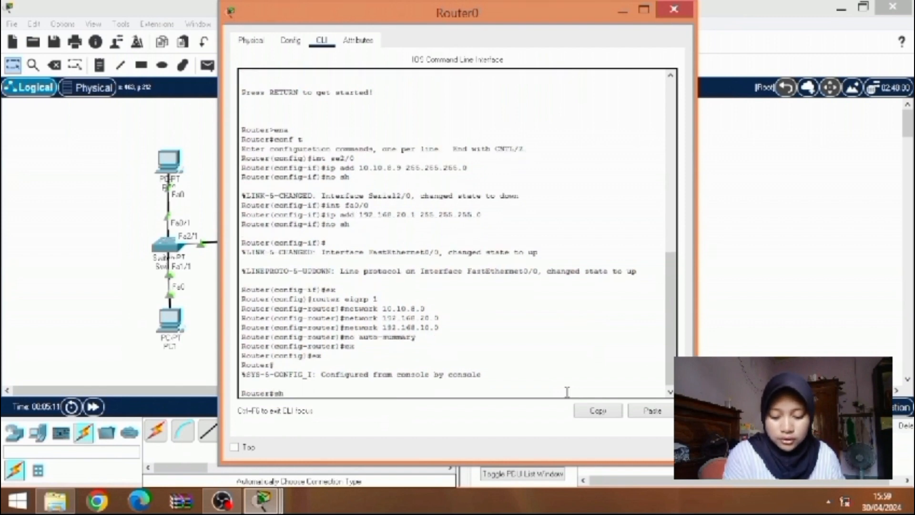
pyautogui.write(' ip ')
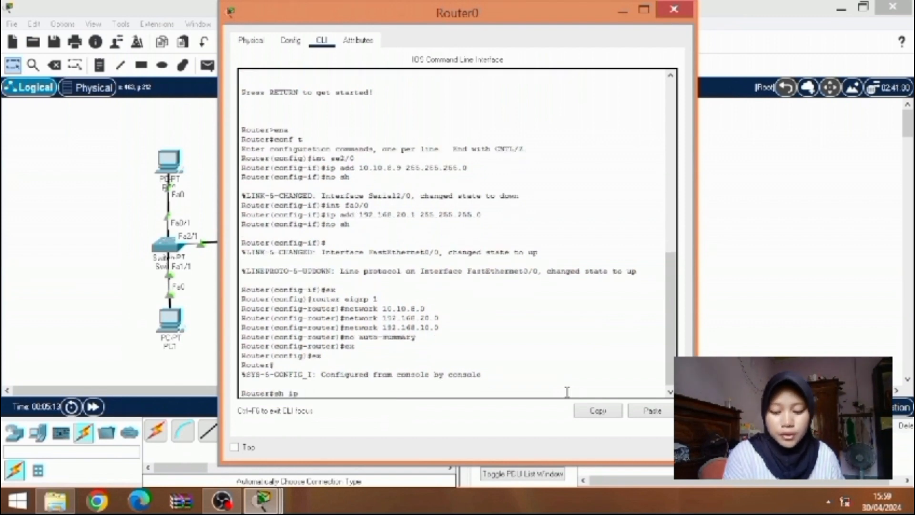
pyautogui.write('route')
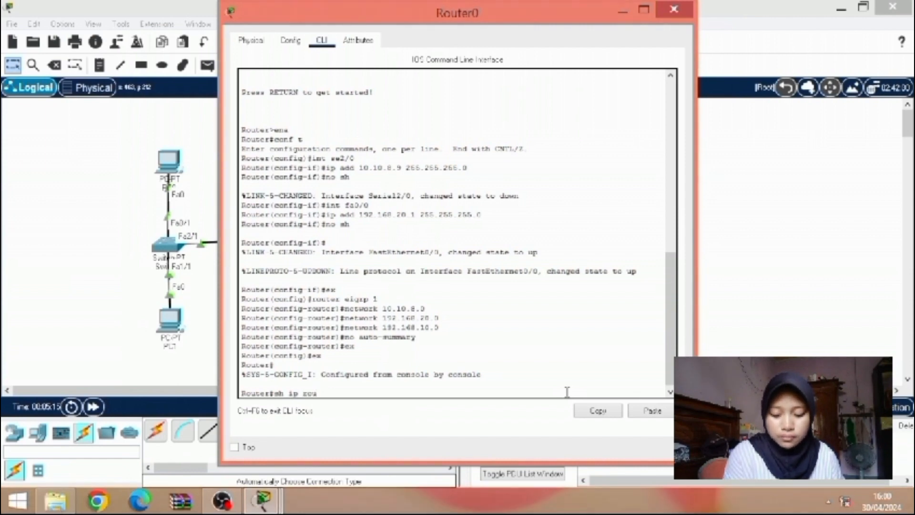
pyautogui.press('Return')
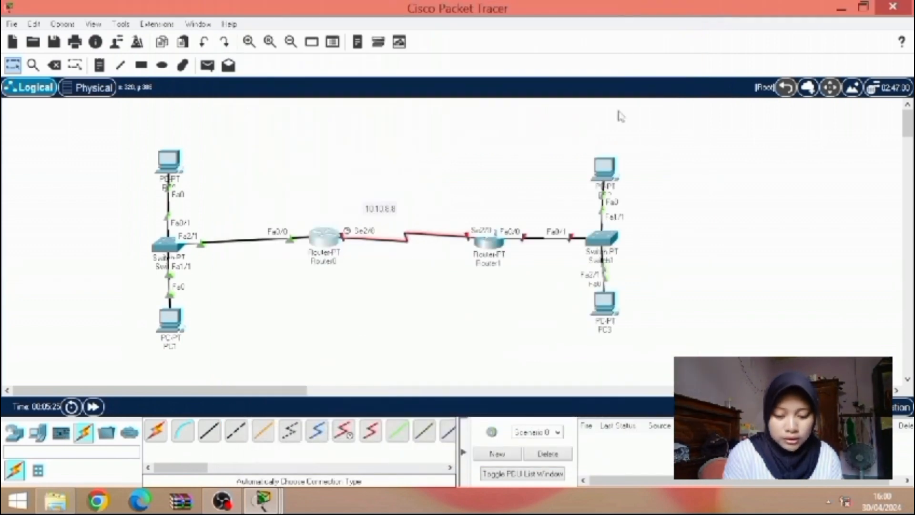
# Send a simple PDU from PC0 to PC2 to test connectivity between the two networks
pyautogui.click(208, 65)
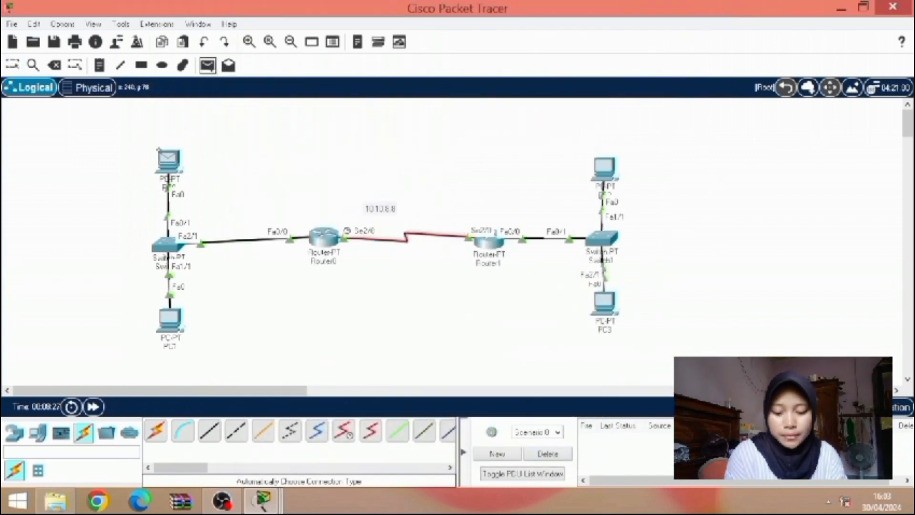
pyautogui.click(168, 160)
pyautogui.click(594, 160)
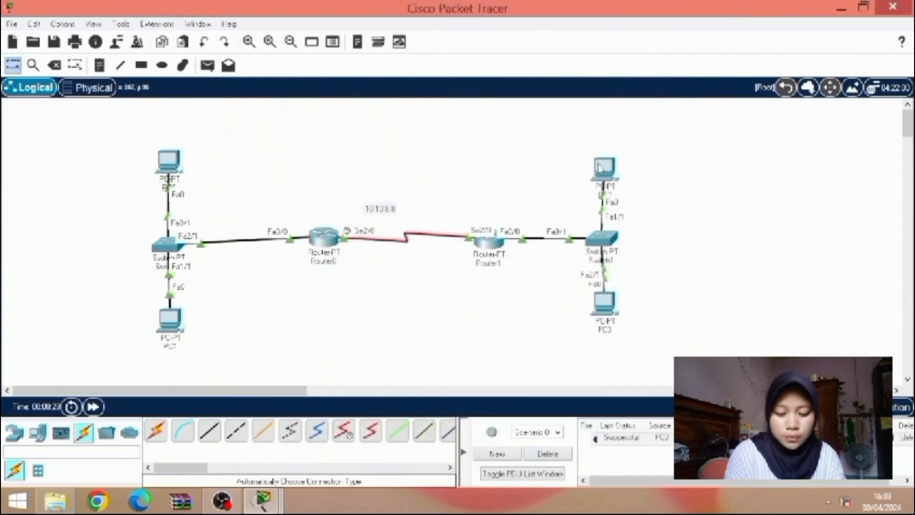
# Send a second simple PDU from PC0 to PC3
pyautogui.click(207, 65)
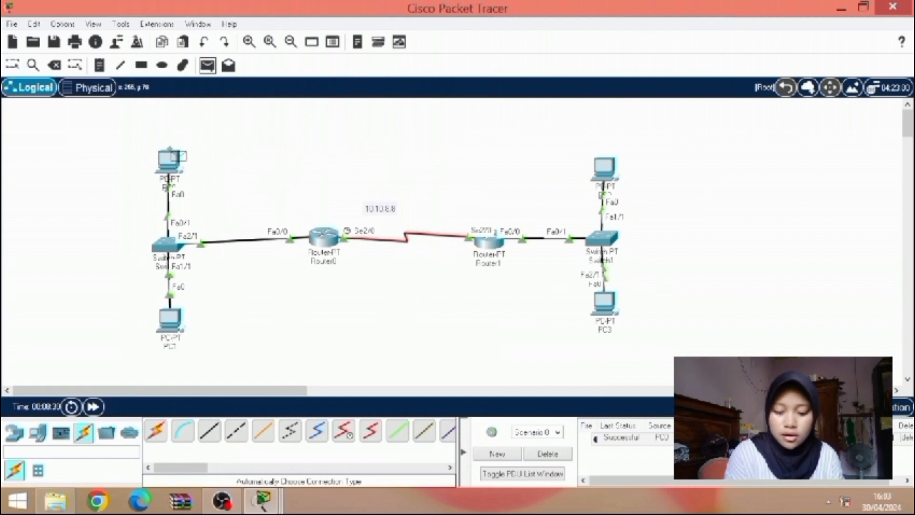
pyautogui.click(172, 162)
pyautogui.click(606, 300)
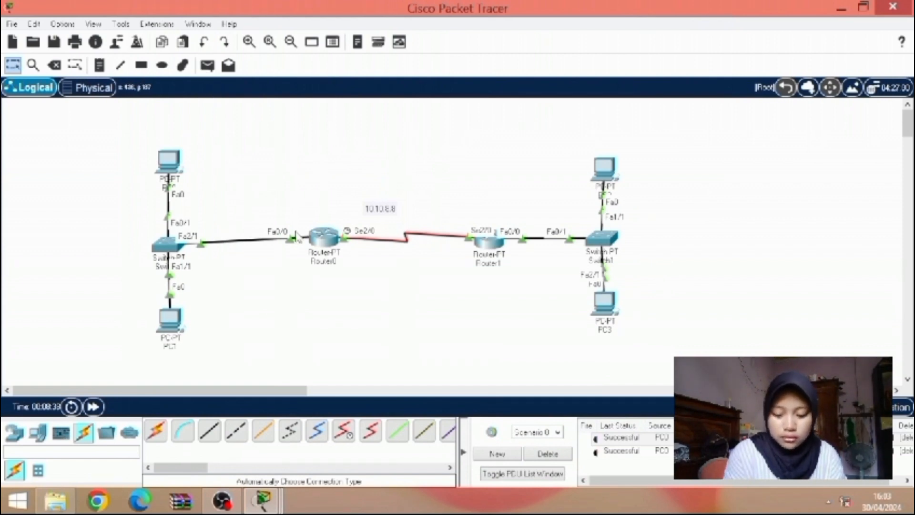
# Open Router0's command line and display the EIGRP section of its running configuration with sh run | sec eigrp
pyautogui.moveTo(319, 241)
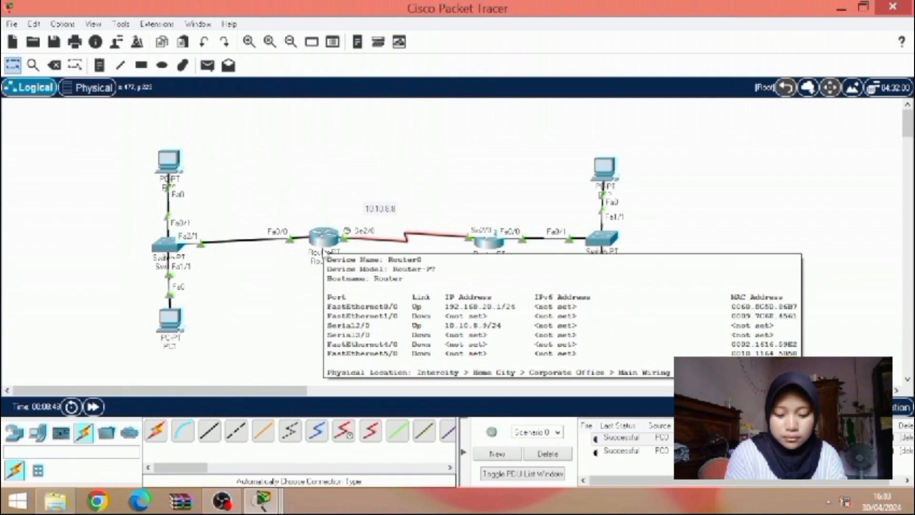
pyautogui.click(324, 238)
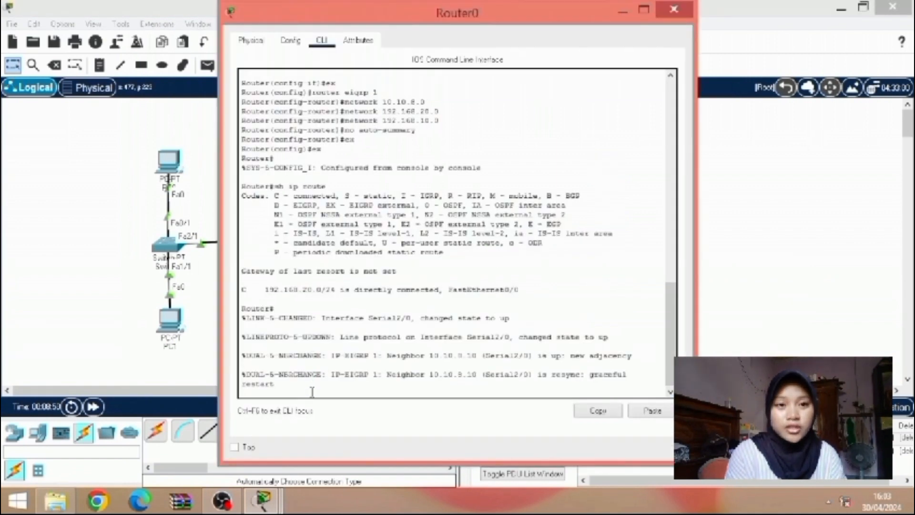
pyautogui.press('Return')
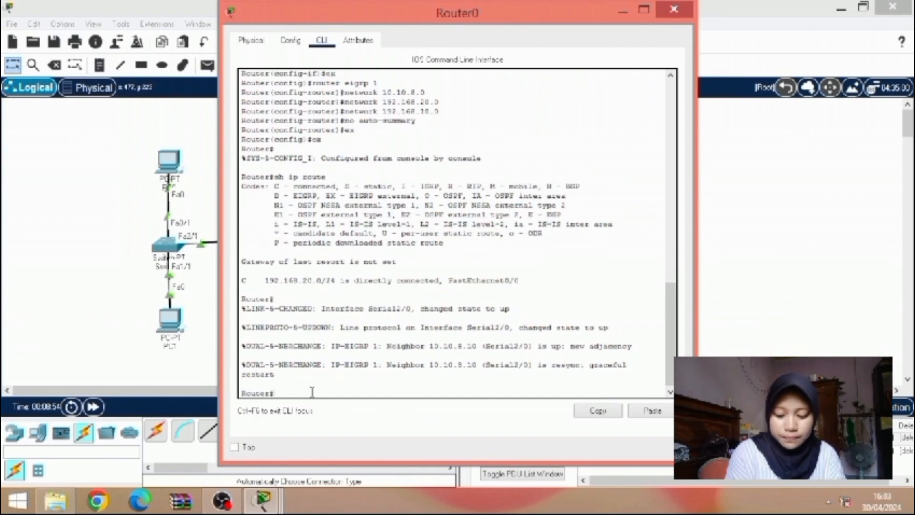
pyautogui.write('r')
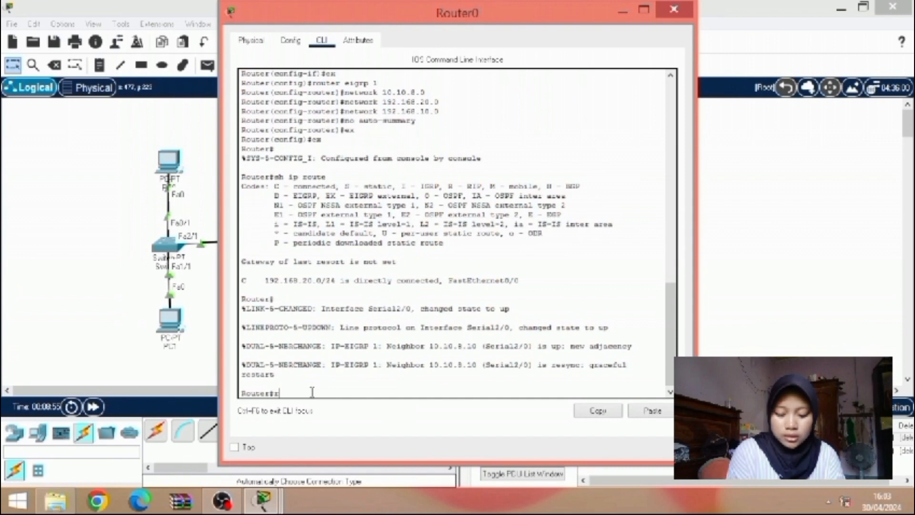
pyautogui.press('BackSpace')
pyautogui.write('sh ')
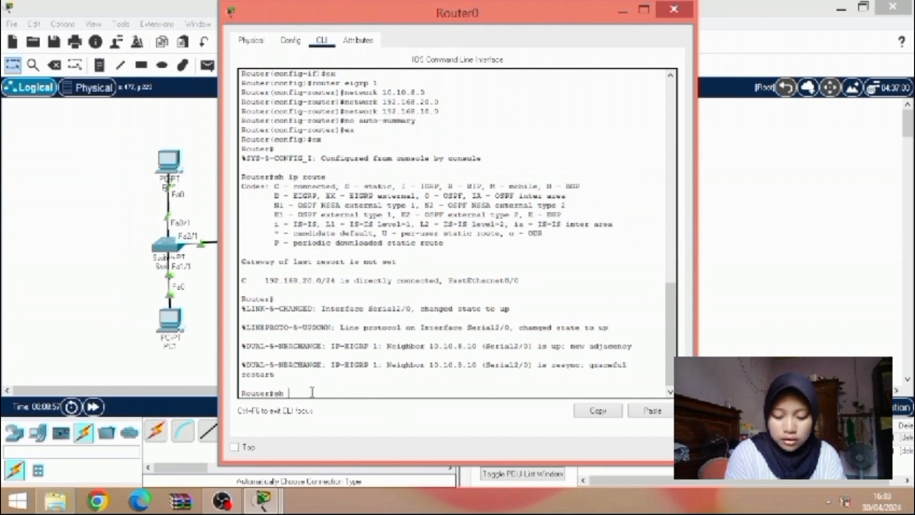
pyautogui.write('r')
pyautogui.write('un | s')
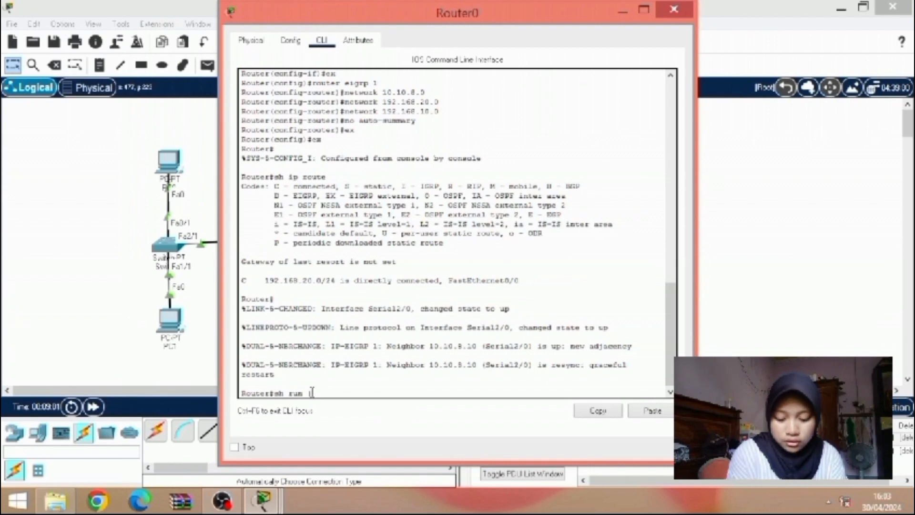
pyautogui.write('ec')
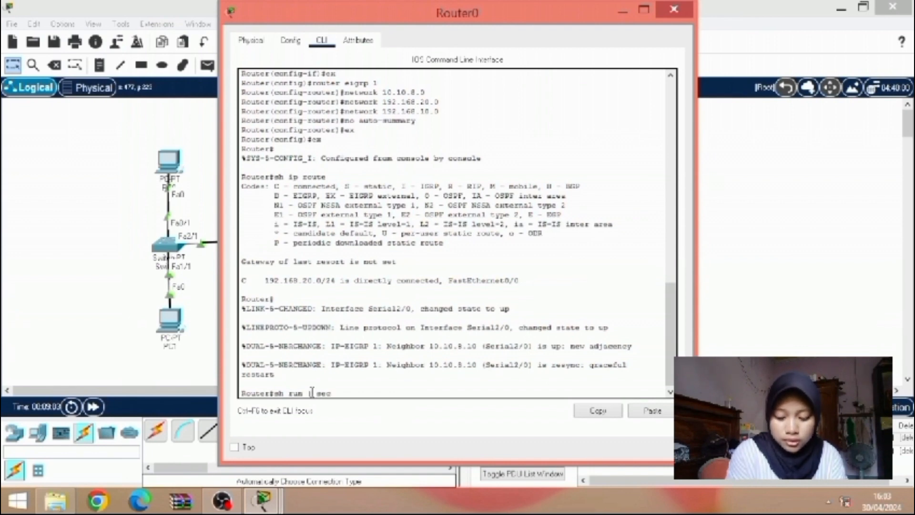
pyautogui.write('tio')
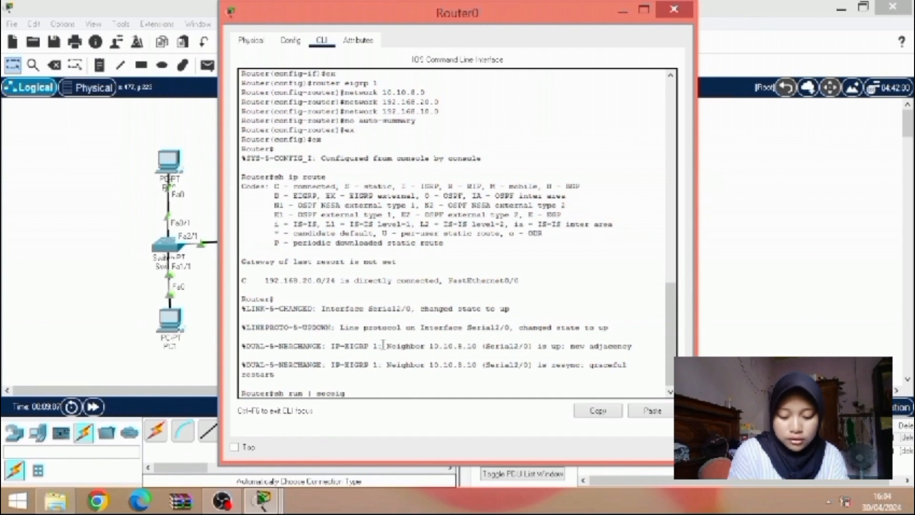
pyautogui.press('BackSpace')
pyautogui.press('BackSpace')
pyautogui.press('BackSpace')
pyautogui.write('e')
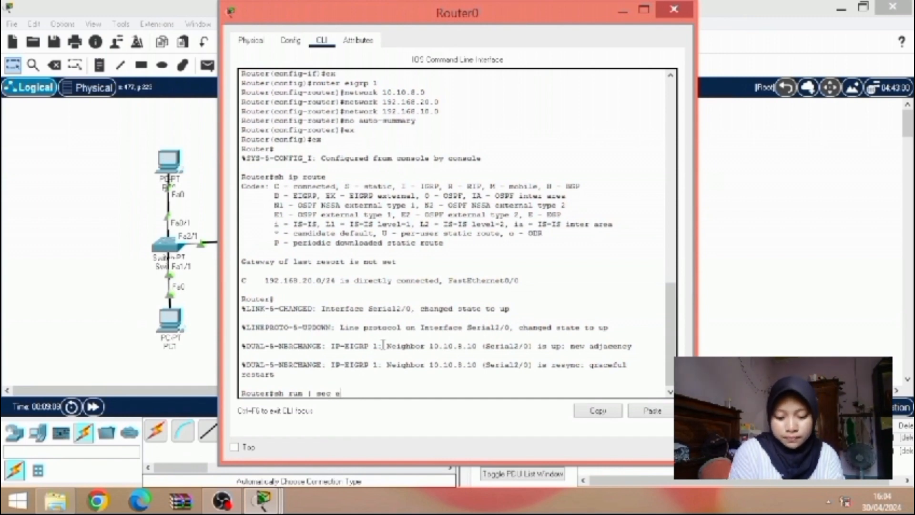
pyautogui.write('igrp')
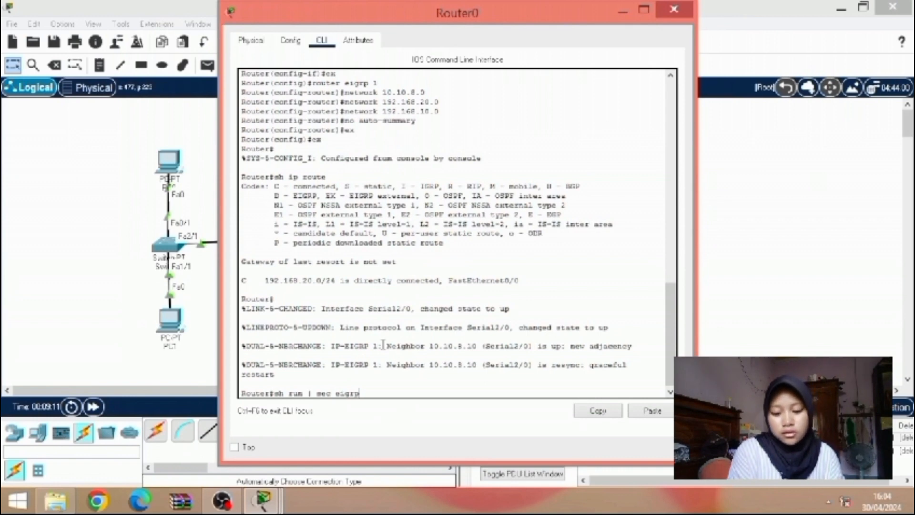
pyautogui.press('Return')
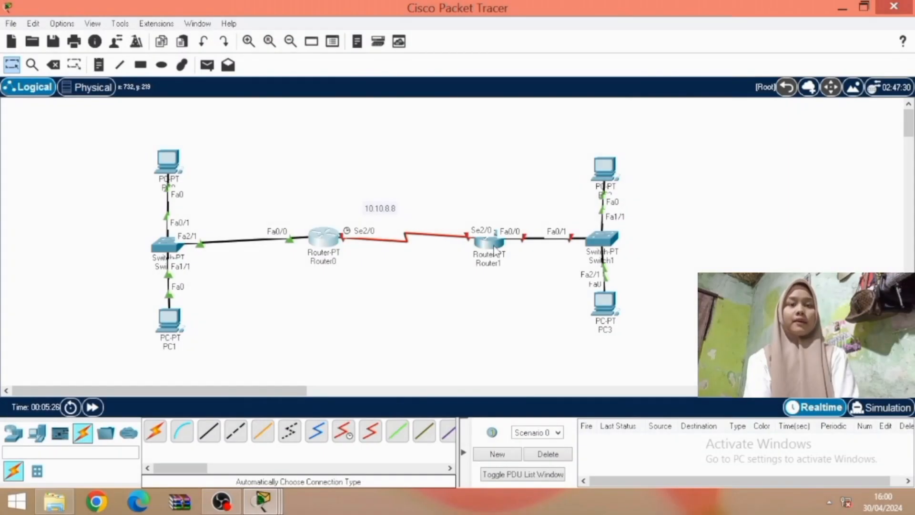
# Open Router1's command line and answer no to the initial configuration dialog
pyautogui.click(496, 251)
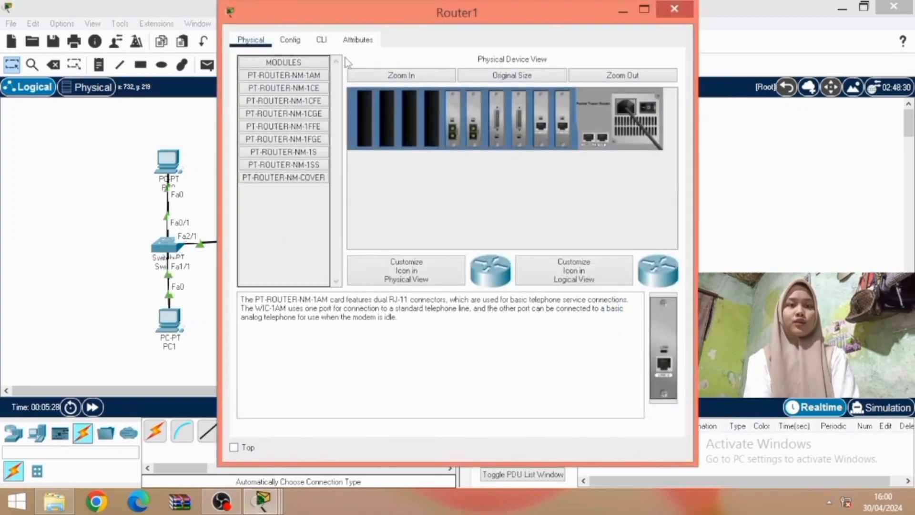
pyautogui.click(322, 40)
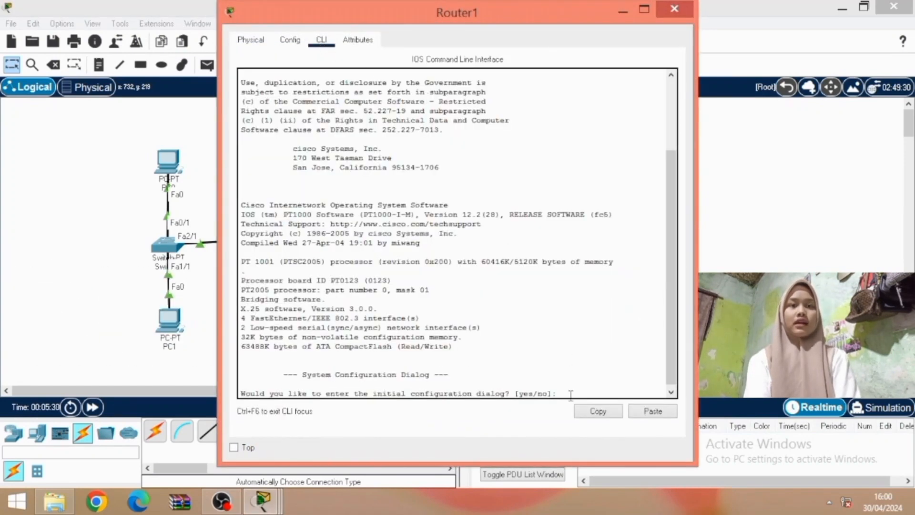
pyautogui.write('no')
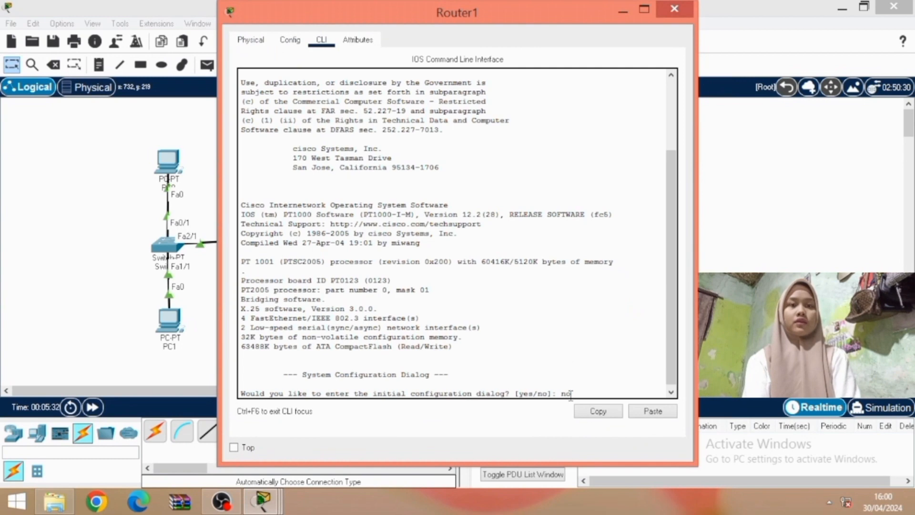
pyautogui.press('Return')
# Enter privileged mode and global configuration mode on Router1 with ena and conf t
pyautogui.press('Return')
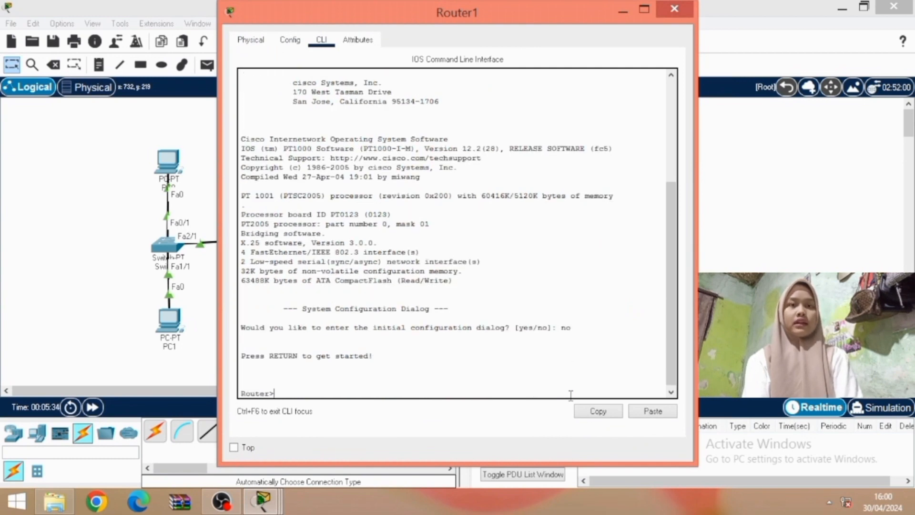
pyautogui.write('ena')
pyautogui.press('Return')
pyautogui.write('conf t')
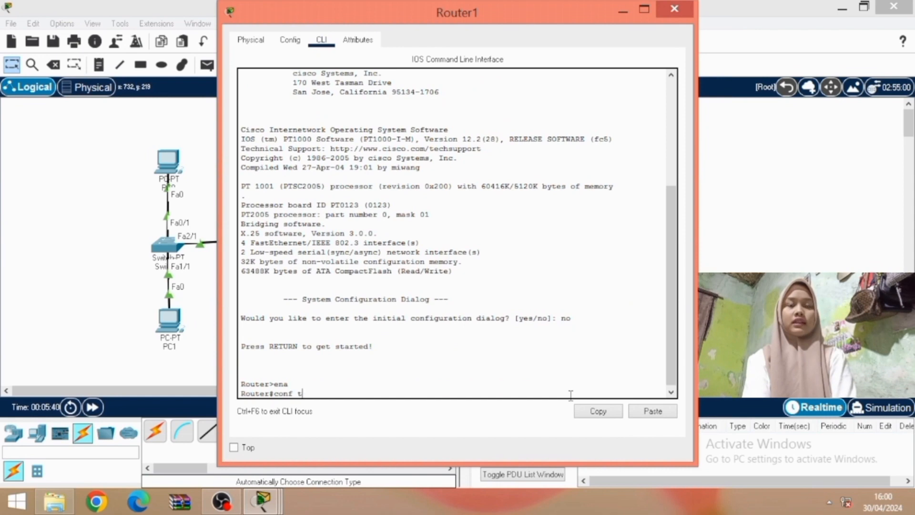
pyautogui.press('Return')
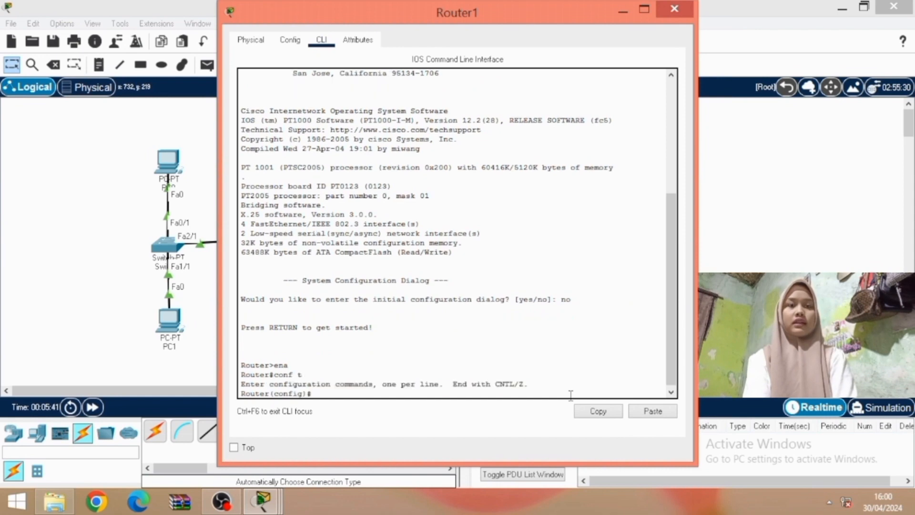
# Assign 10.10.8.10 with mask 255.255.255.0 to Router1's interface se2/0 and enable it with no sh
pyautogui.write('int se2/0')
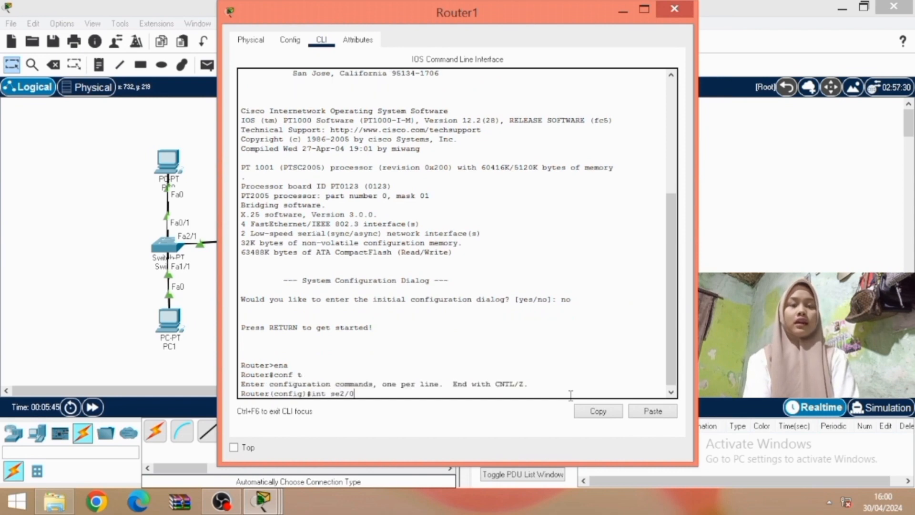
pyautogui.moveTo(513, 20); pyautogui.dragTo(524, 35)
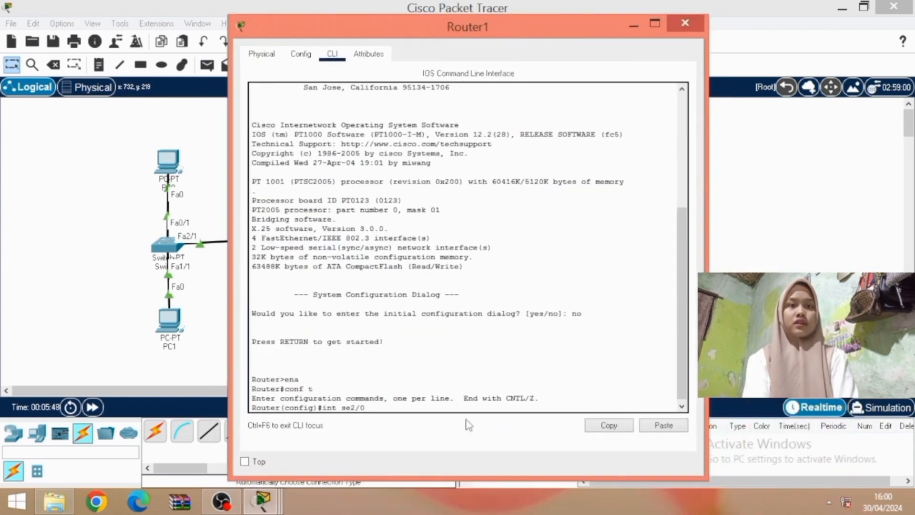
pyautogui.press('Return')
pyautogui.write('ip add ')
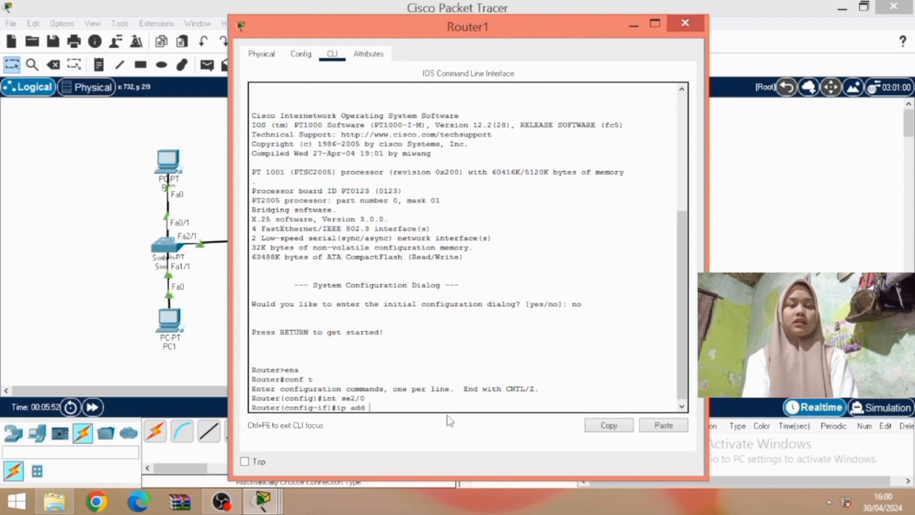
pyautogui.write('10.10/')
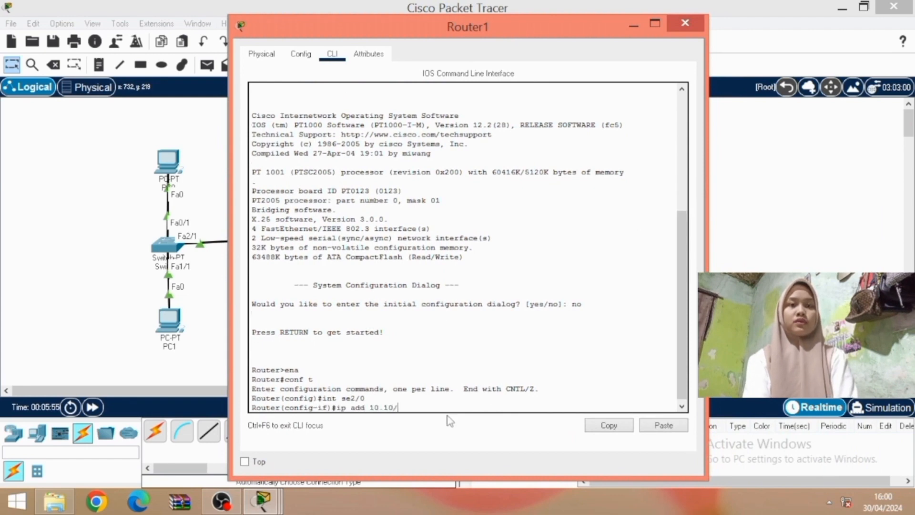
pyautogui.press('BackSpace')
pyautogui.write('.')
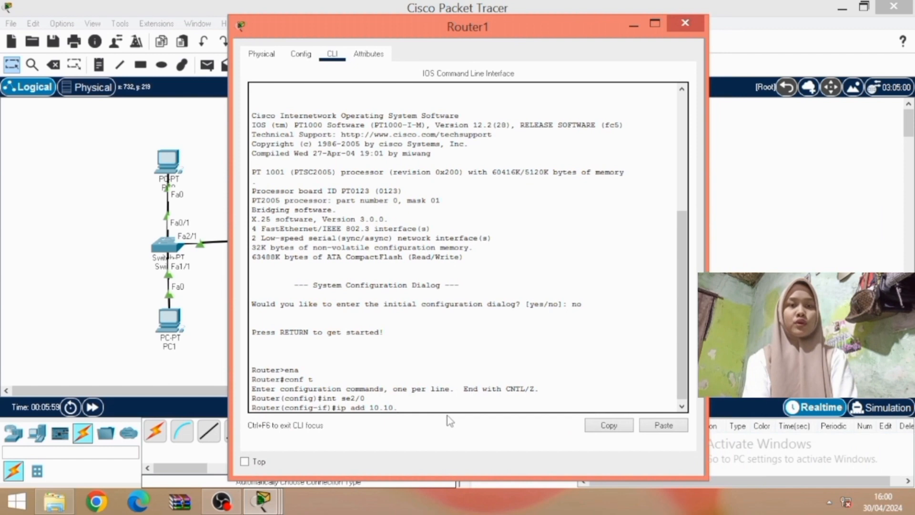
pyautogui.write('8.10')
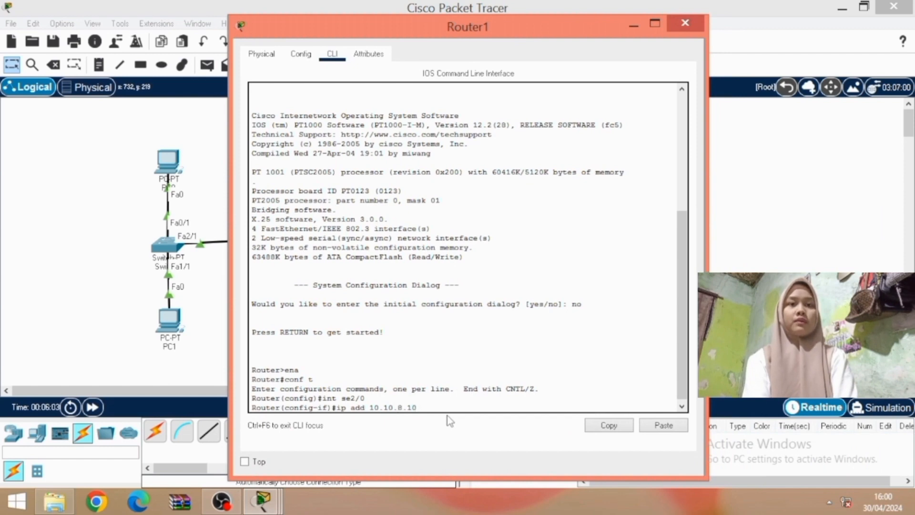
pyautogui.write(' 255.255')
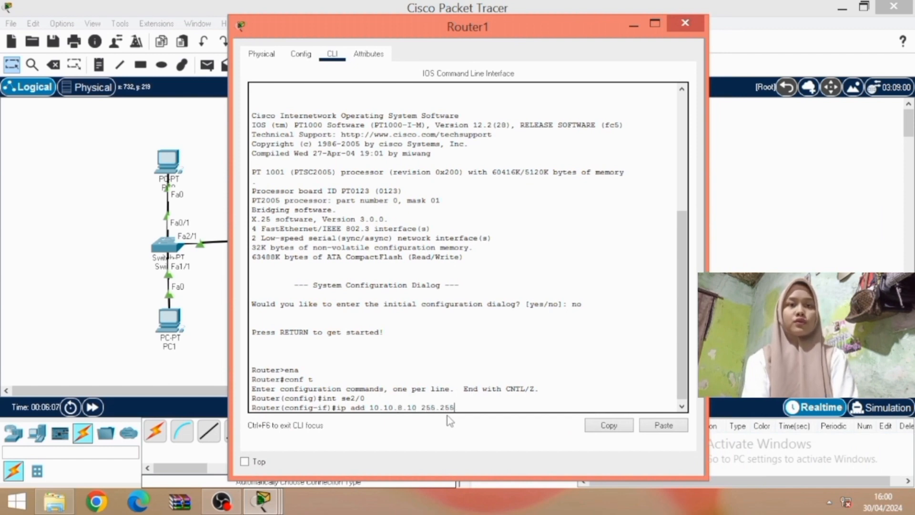
pyautogui.write('.255.0')
pyautogui.press('Return')
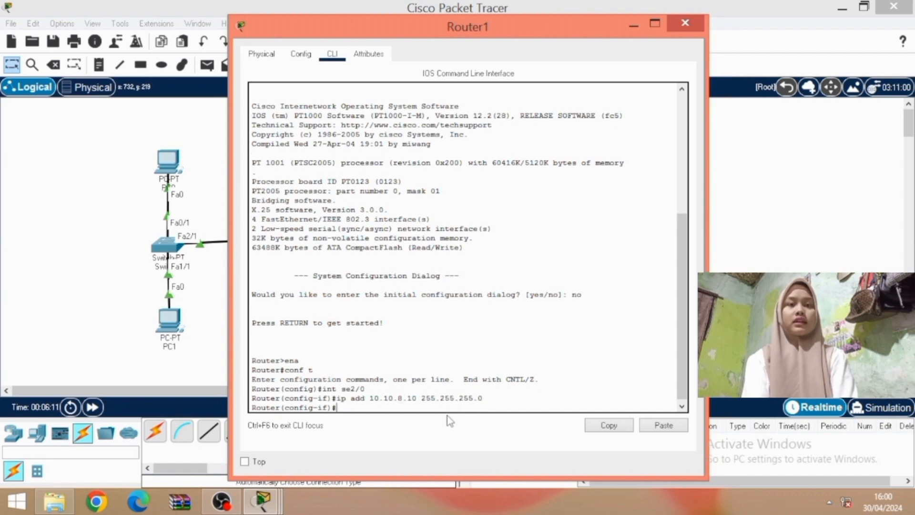
pyautogui.write('no sh')
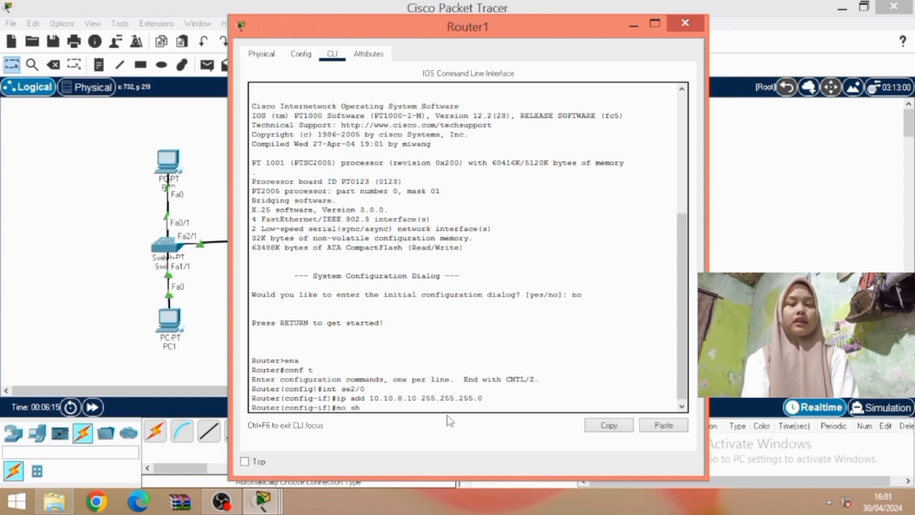
pyautogui.press('Return')
pyautogui.press('Return')
# Assign 192.168.10.1 with mask 255.255.255.0 to Router1's interface fa0/0 and enable it with no sh
pyautogui.write('int fa0/')
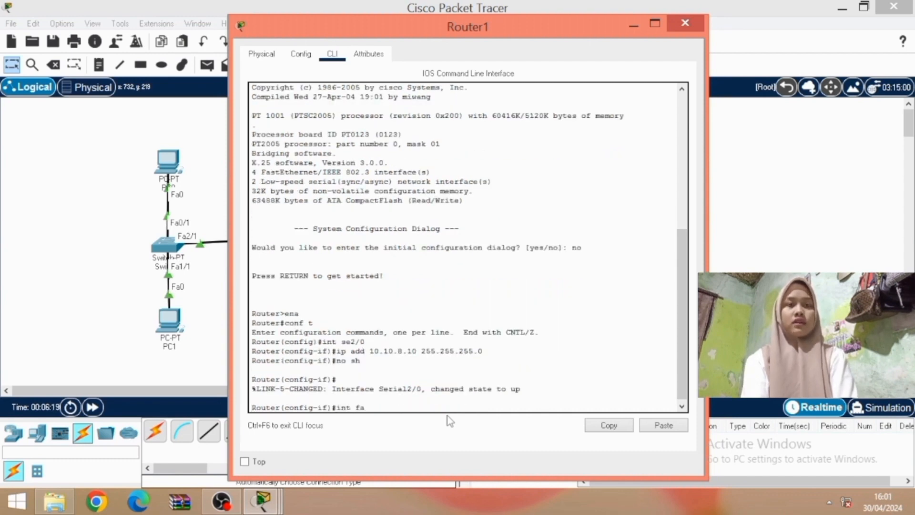
pyautogui.write('0')
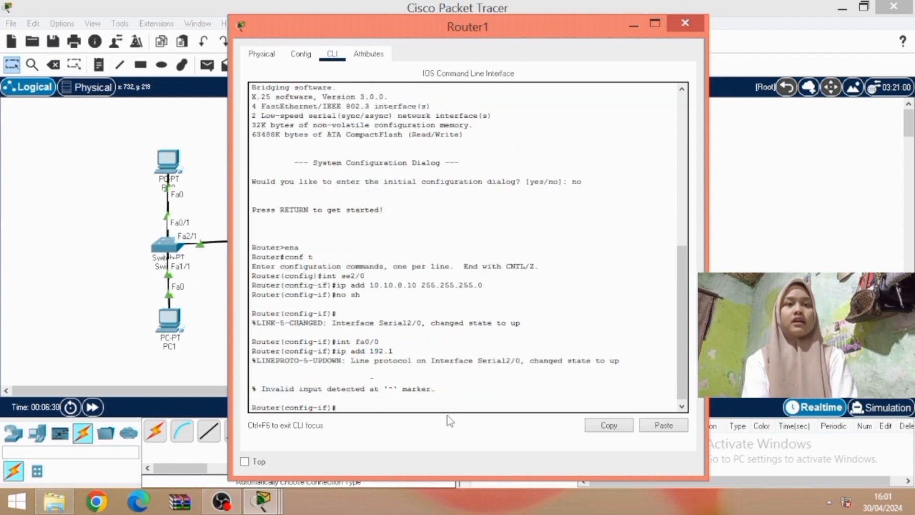
pyautogui.write('ip add 192.')
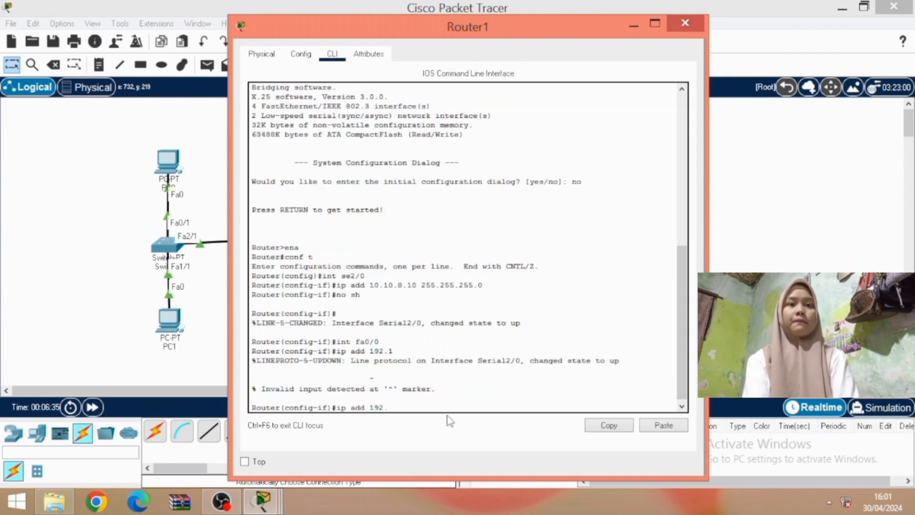
pyautogui.write('168.10.1 255.25')
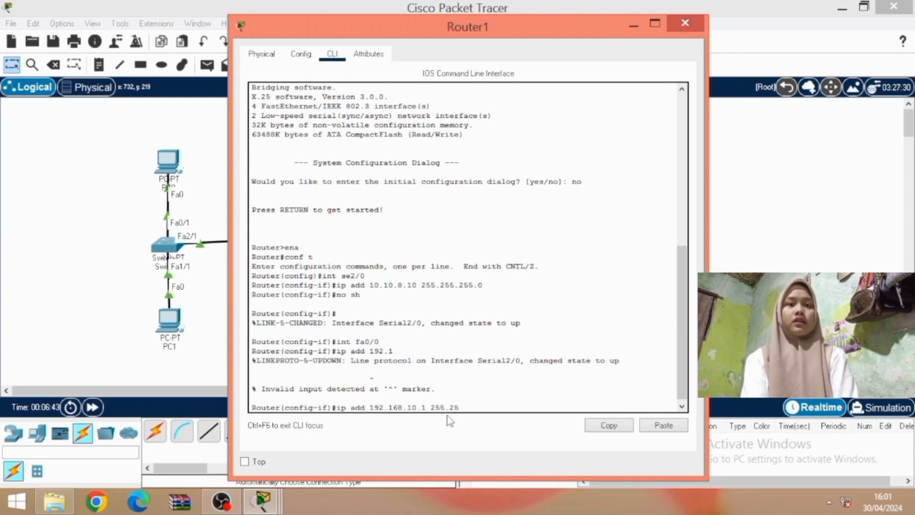
pyautogui.write('5.0')
pyautogui.press('Return')
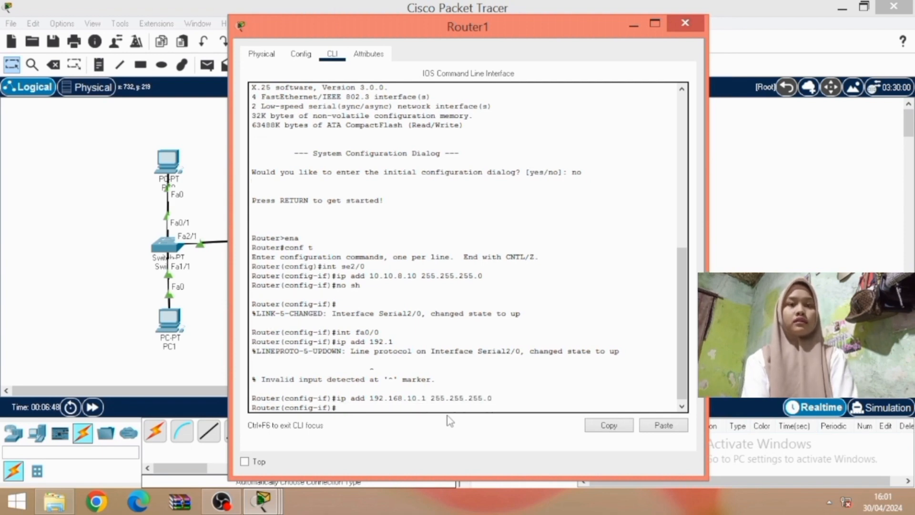
pyautogui.write('no sh')
pyautogui.press('Return')
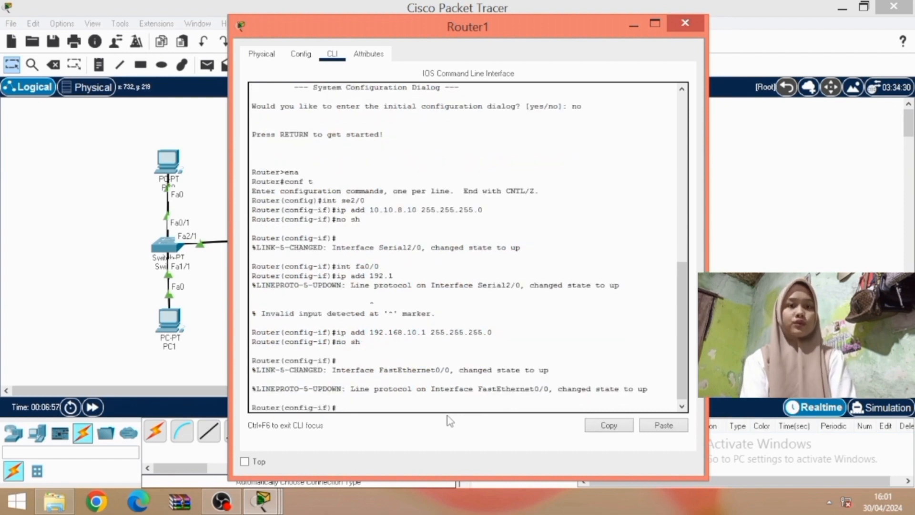
# Leave interface configuration, start router eigrp 1 on Router1 and advertise network 10.10.8.0
pyautogui.write('ex')
pyautogui.press('Return')
pyautogui.write('route')
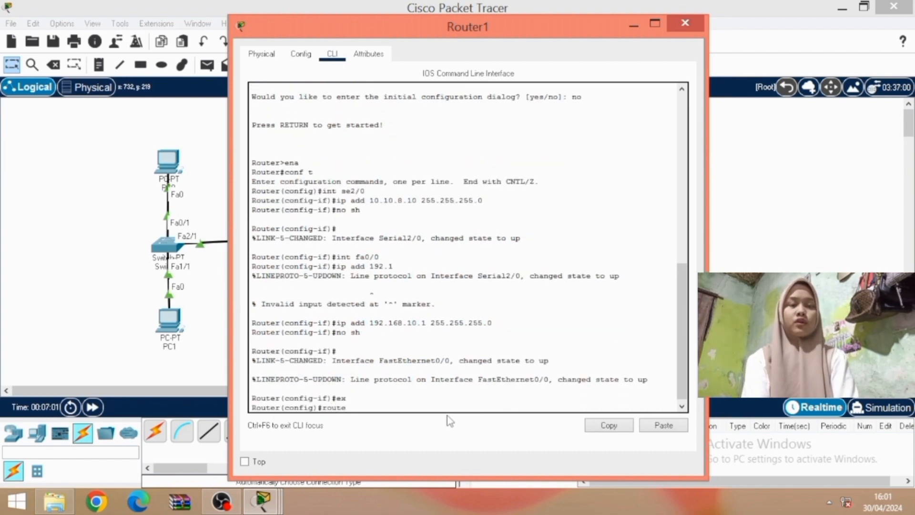
pyautogui.write('r eigrp 1')
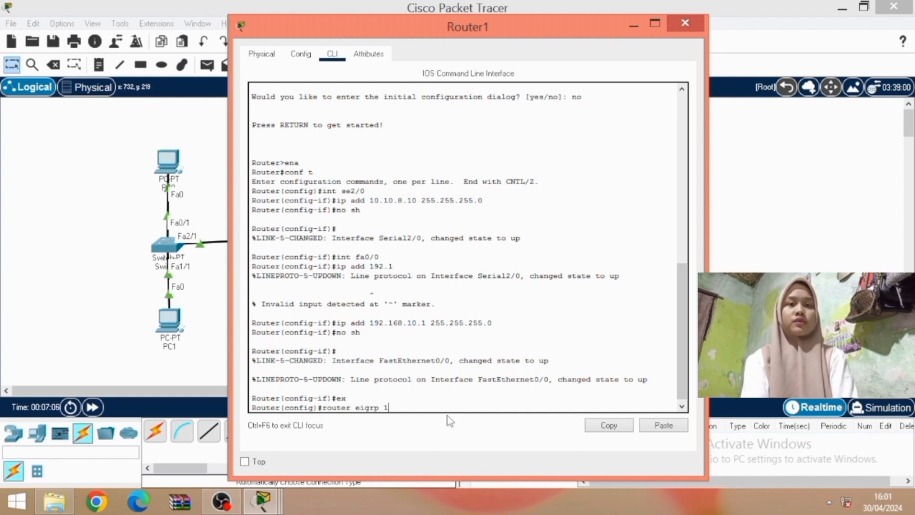
pyautogui.press('Return')
pyautogui.write('network')
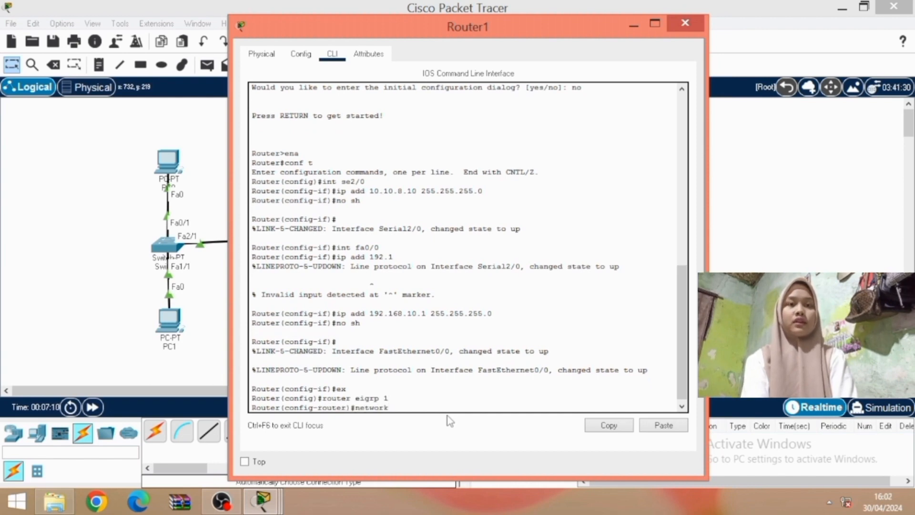
pyautogui.write(' 10.10')
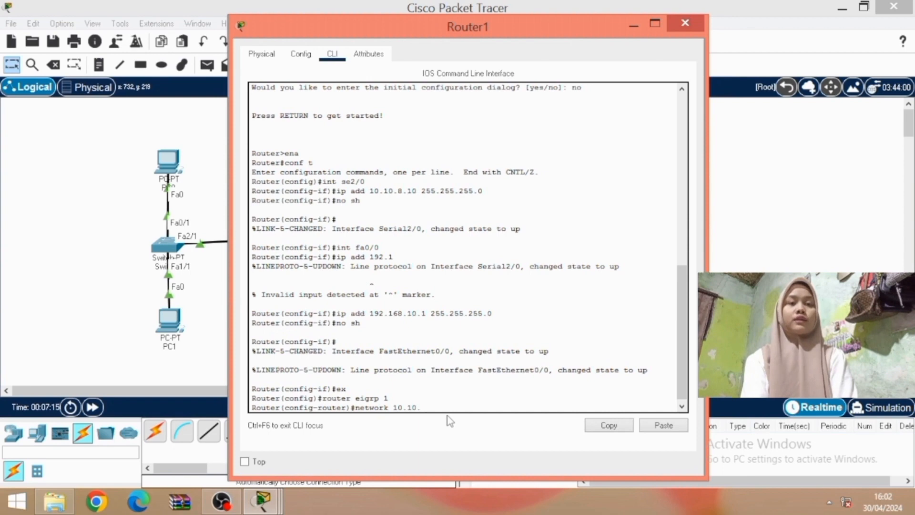
pyautogui.write('.8.0')
pyautogui.press('Return')
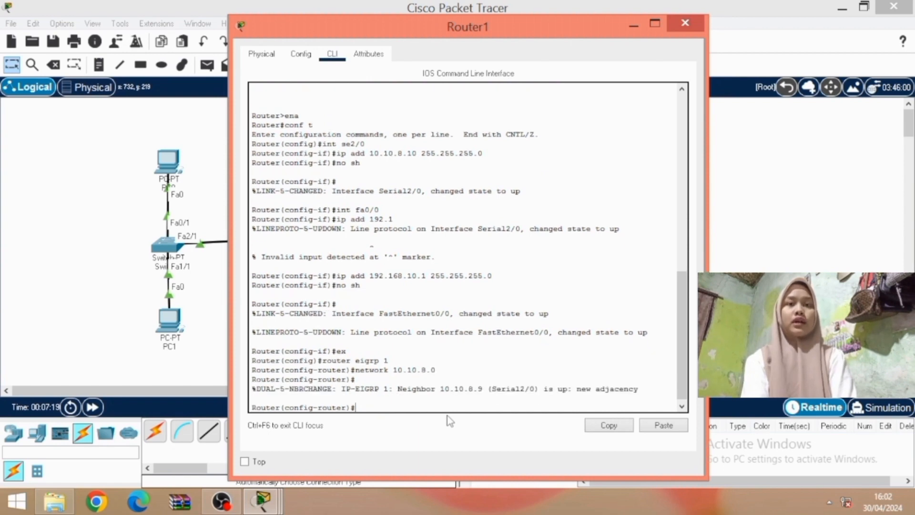
# Add networks 192.168.20.0 and 192.168.10.0 to Router1's EIGRP 1 process
pyautogui.press('Up')
pyautogui.press('BackSpace')
pyautogui.press('BackSpace')
pyautogui.press('BackSpace')
pyautogui.press('BackSpace')
pyautogui.press('BackSpace')
pyautogui.press('BackSpace')
pyautogui.press('BackSpace')
pyautogui.write('92.168.20.0')
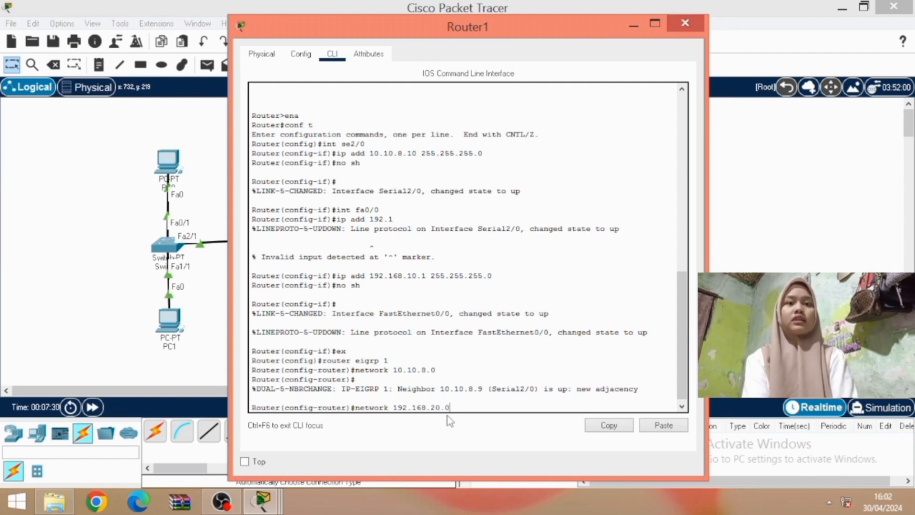
pyautogui.press('Return')
pyautogui.press('Up')
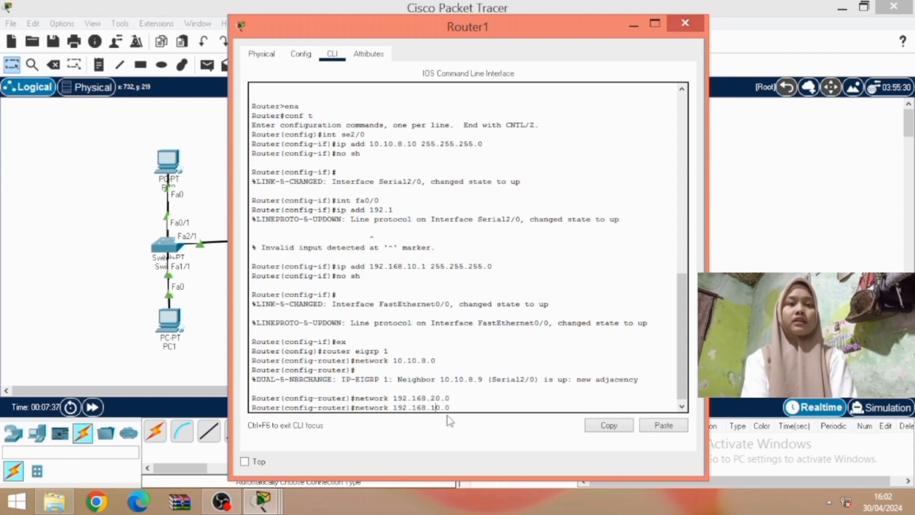
pyautogui.press('Return')
# Disable EIGRP automatic summarization with no auto-summary and exit back to Router1's privileged mode
pyautogui.write('no auto-')
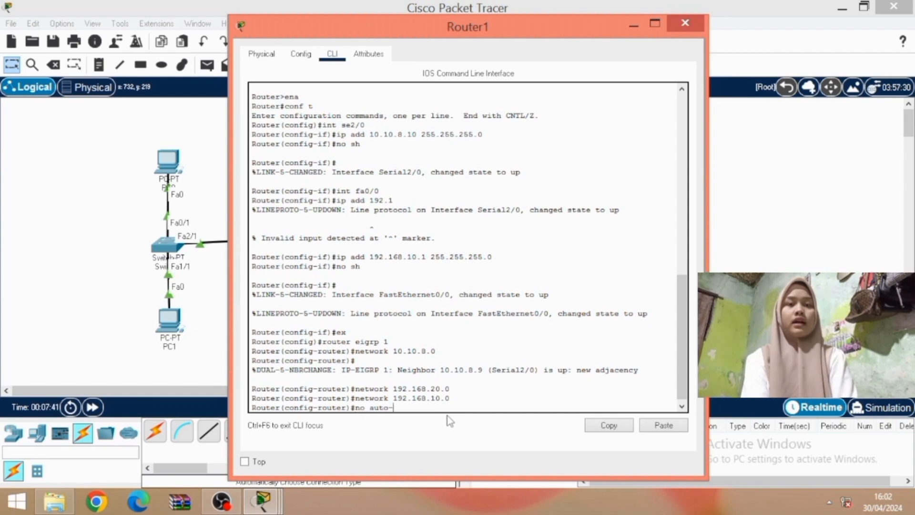
pyautogui.write('summary')
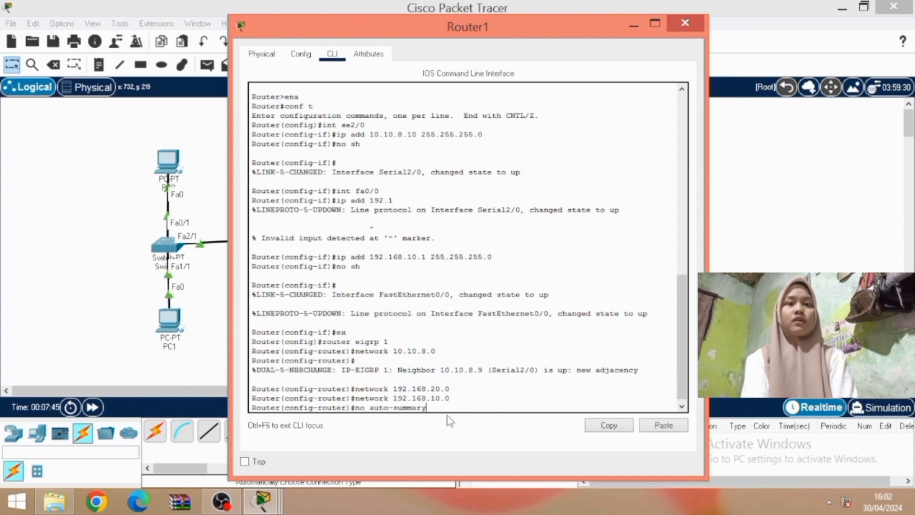
pyautogui.press('Return')
pyautogui.write('ex')
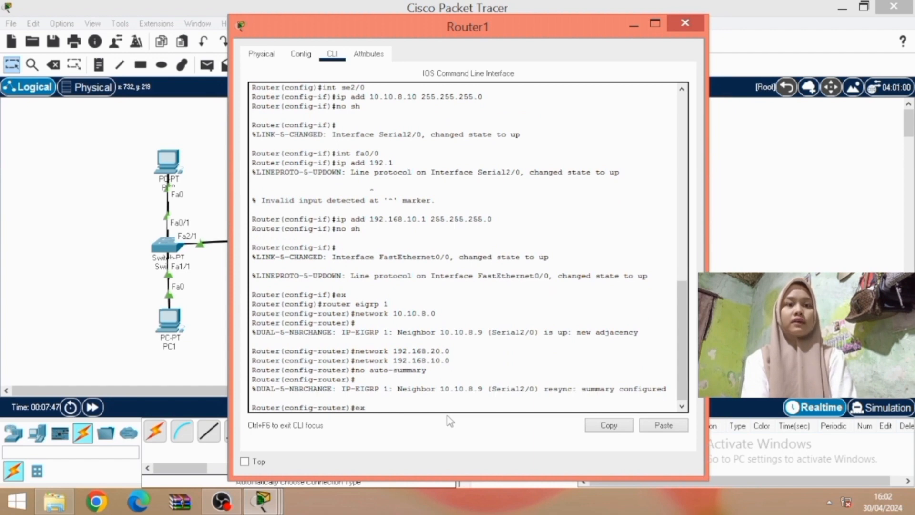
pyautogui.press('Return')
pyautogui.write('ex')
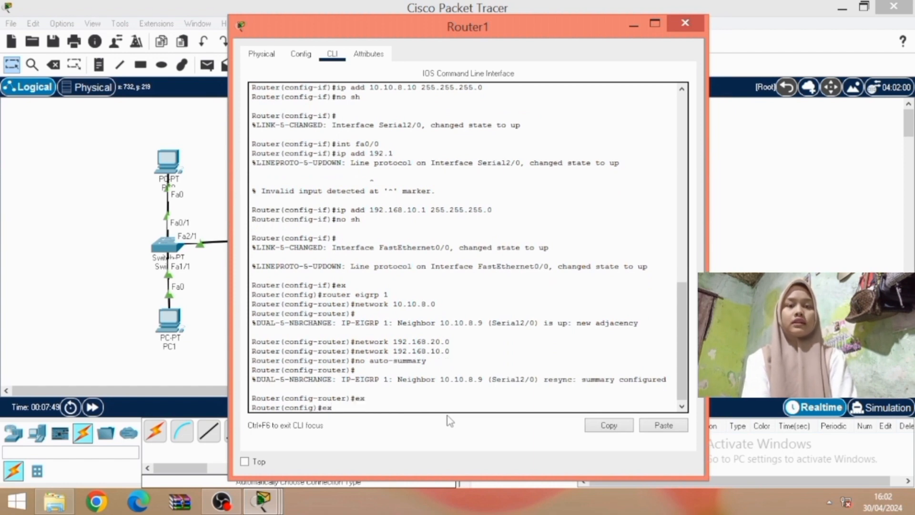
pyautogui.press('Return')
pyautogui.press('Return')
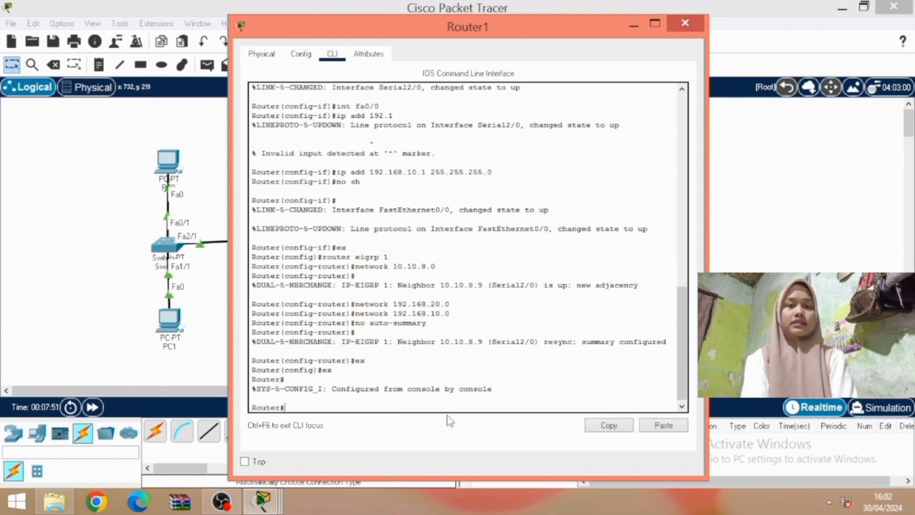
# Display Router1's routing table with sh ip route, and minimize the router's window
pyautogui.write('sh ip')
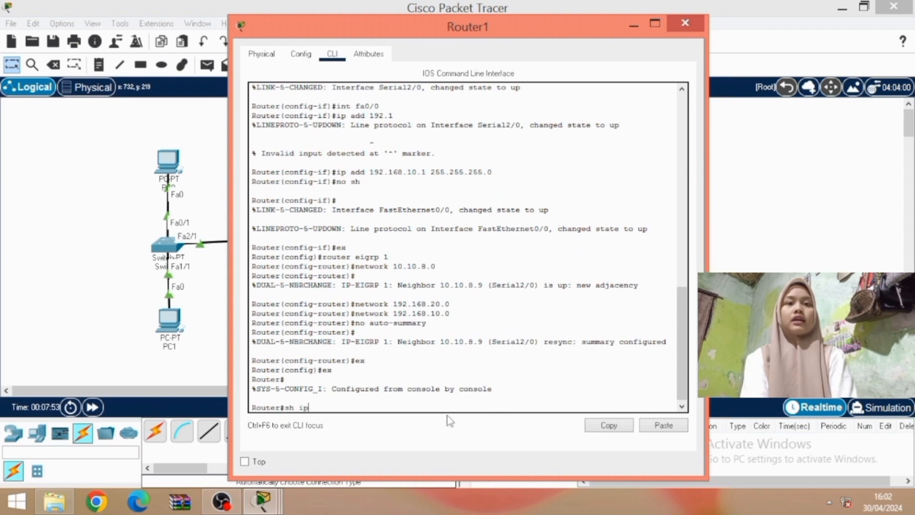
pyautogui.write(' route')
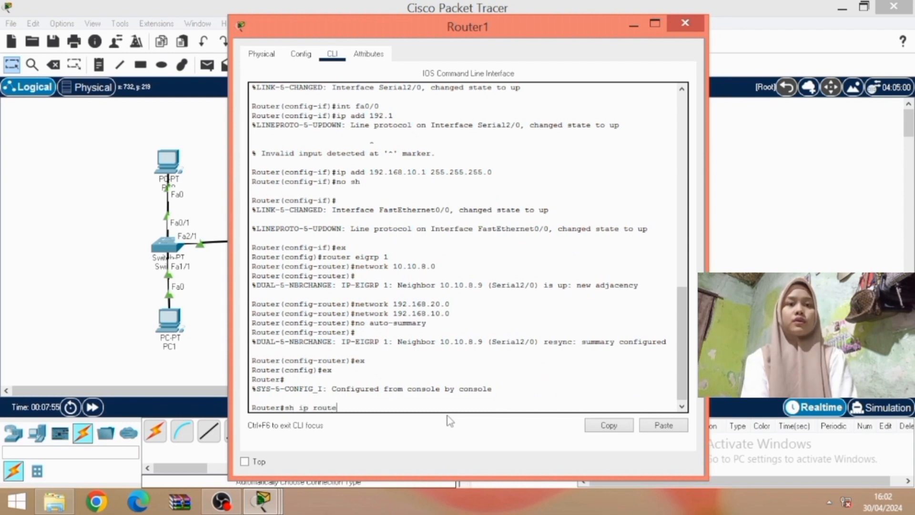
pyautogui.press('Return')
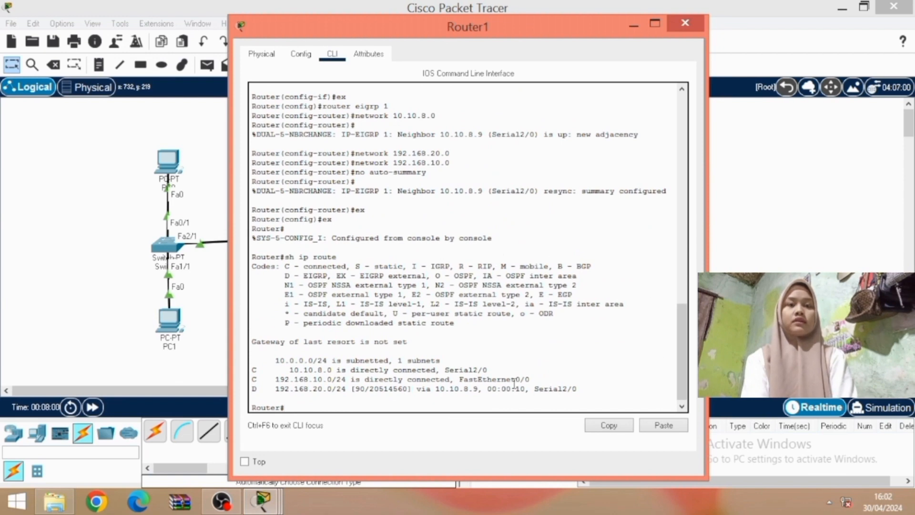
pyautogui.click(633, 24)
# Send a simple PDU from PC0 to PC2 to test connectivity across the routers
pyautogui.click(207, 65)
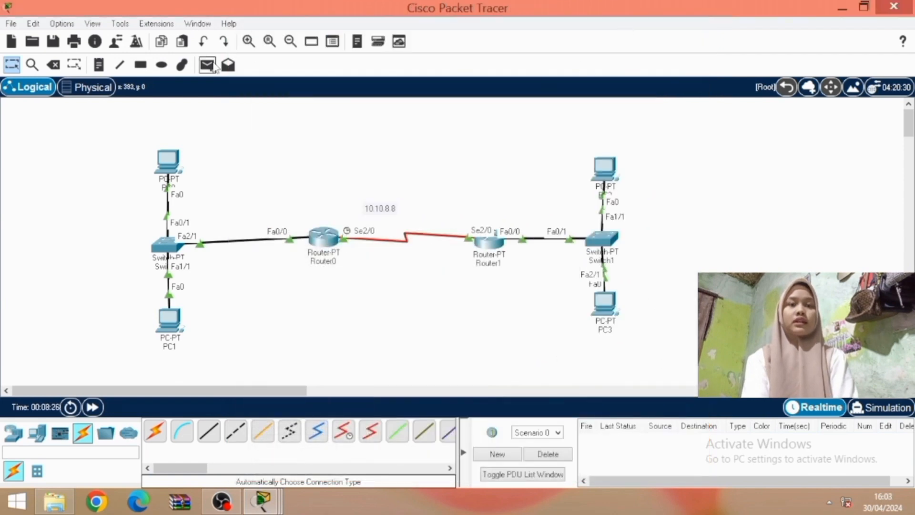
pyautogui.click(167, 161)
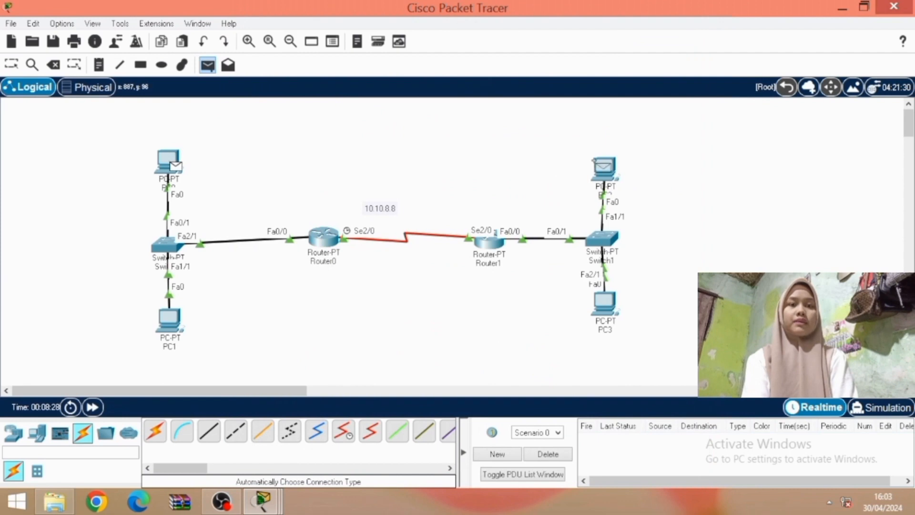
pyautogui.click(600, 166)
# Send another simple PDU from PC0 to PC3
pyautogui.click(207, 64)
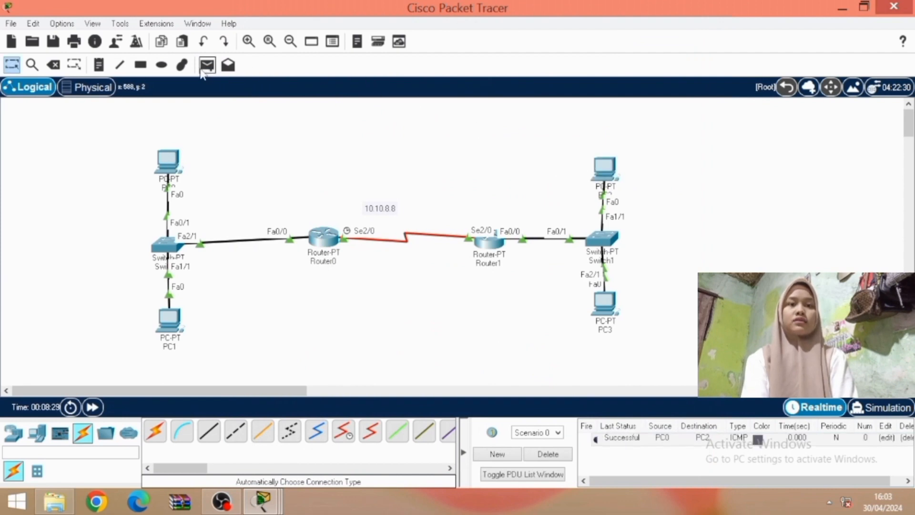
pyautogui.click(170, 161)
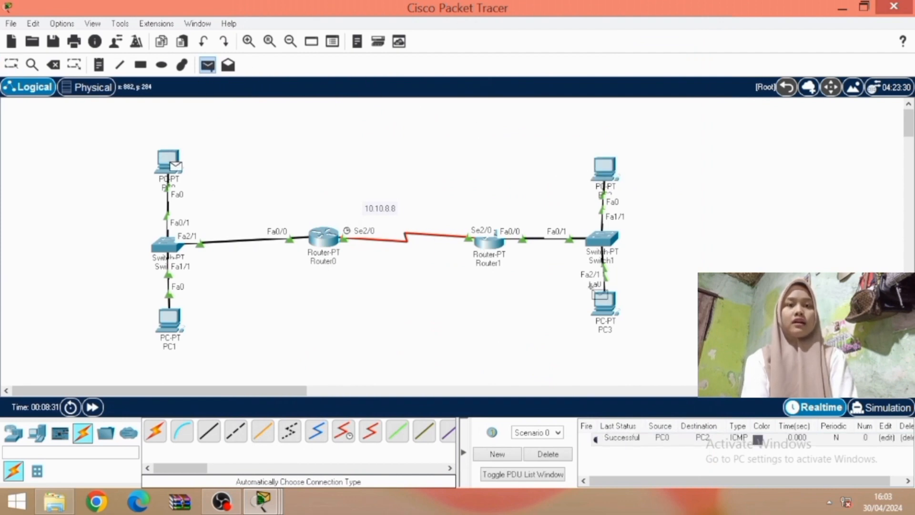
pyautogui.click(607, 300)
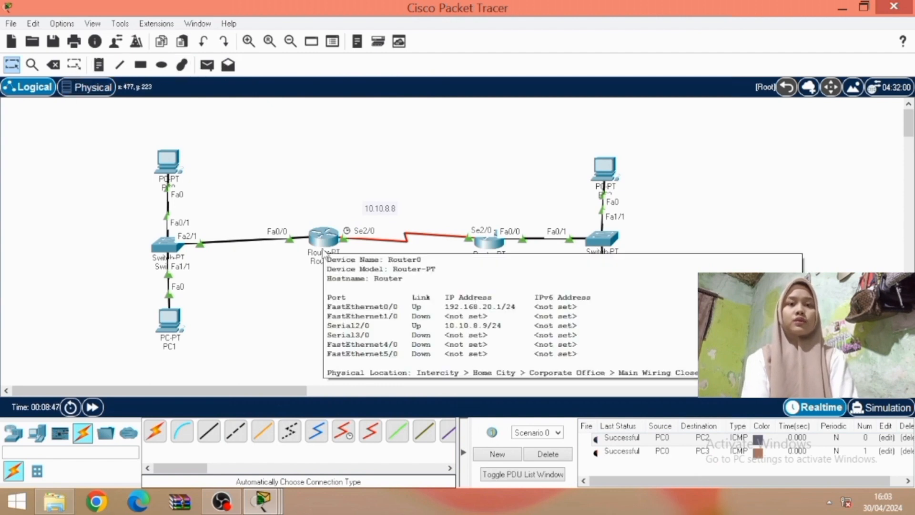
# Display the EIGRP section of Router0's running configuration with sh run | sec eigrp, and minimize the router's window
pyautogui.click(324, 252)
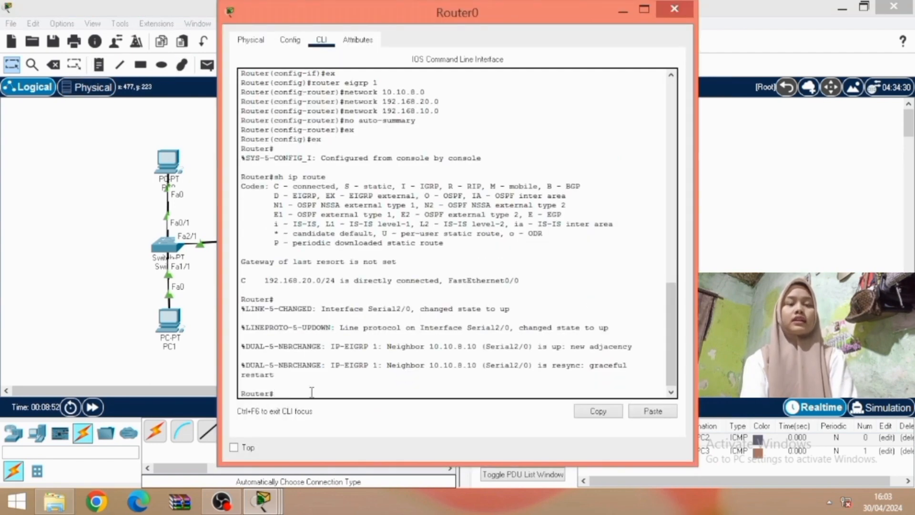
pyautogui.write('r#s')
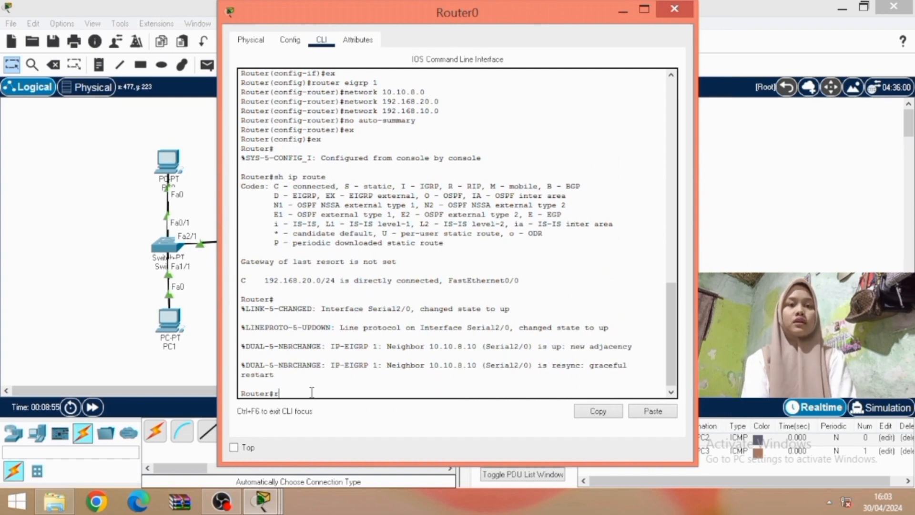
pyautogui.write('h run ')
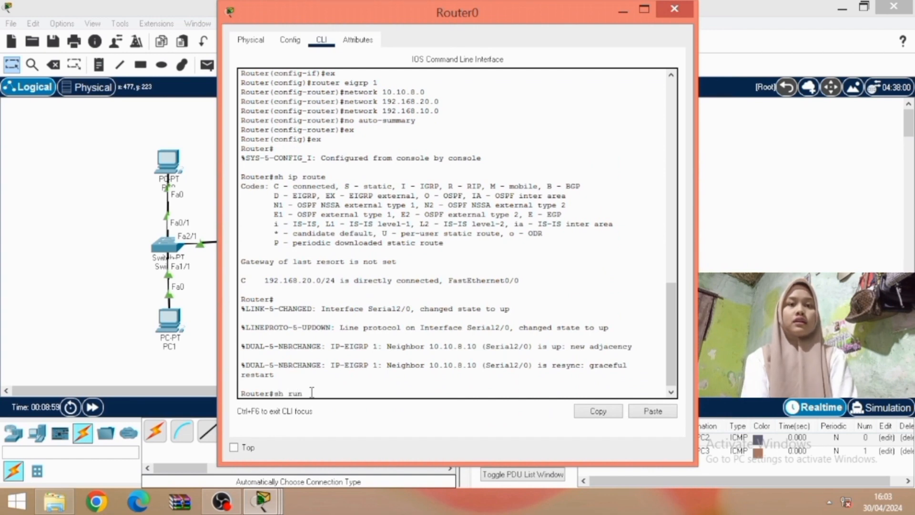
pyautogui.write('| se')
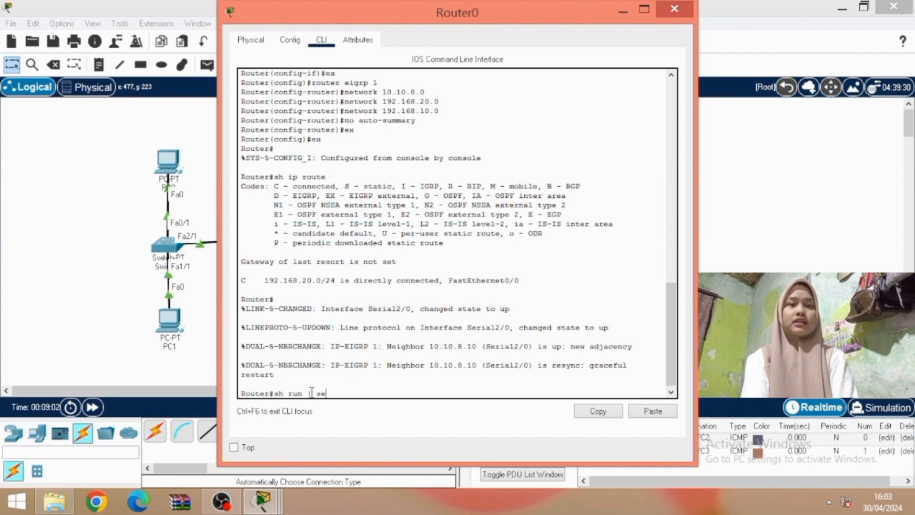
pyautogui.write('ceig')
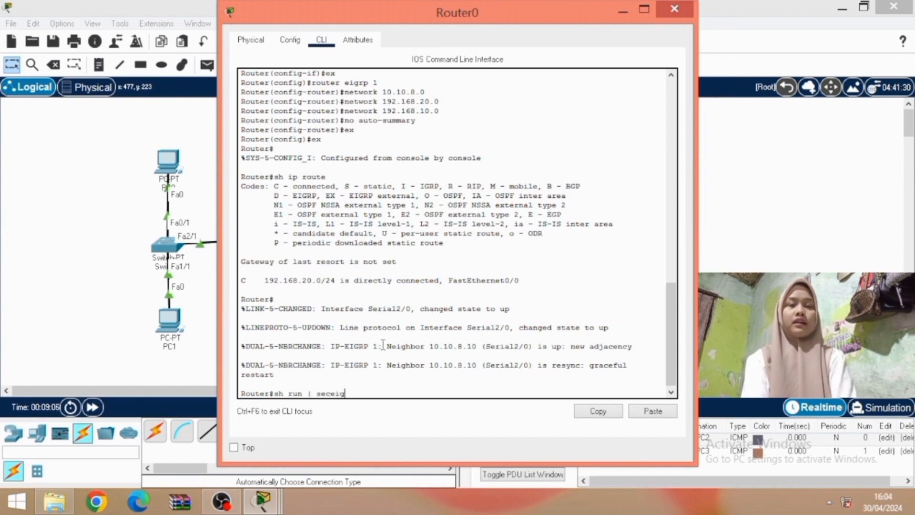
pyautogui.press('BackSpace')
pyautogui.press('BackSpace')
pyautogui.press('BackSpace')
pyautogui.write('ei')
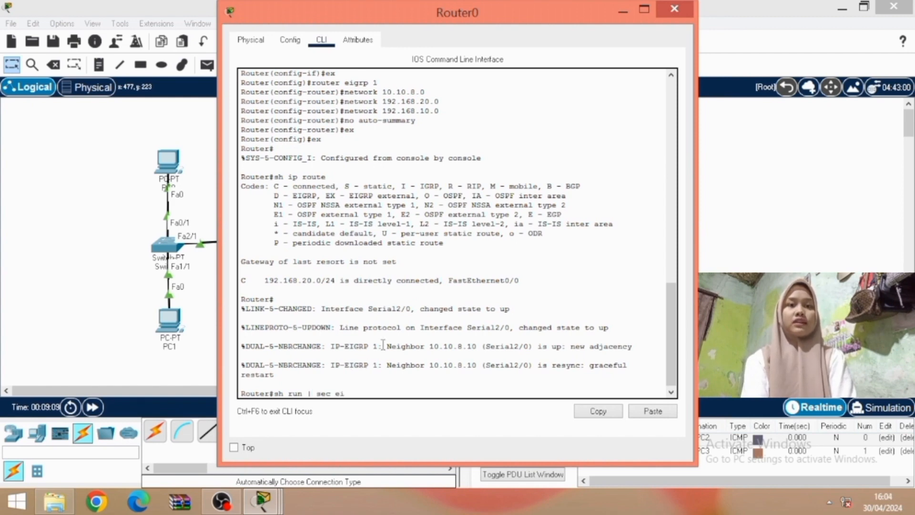
pyautogui.write('grp')
pyautogui.press('Return')
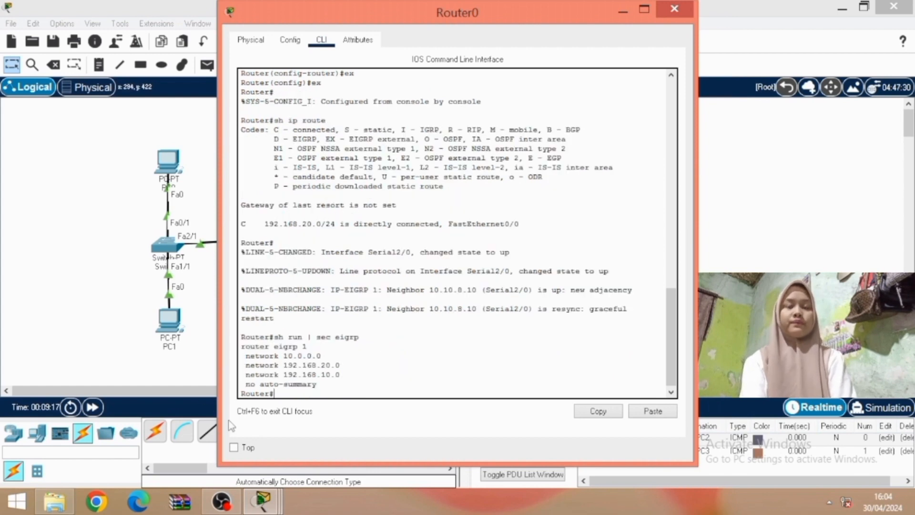
pyautogui.click(623, 10)
# Display the EIGRP section of Router1's running configuration with sh run | sec eigrp
pyautogui.click(496, 245)
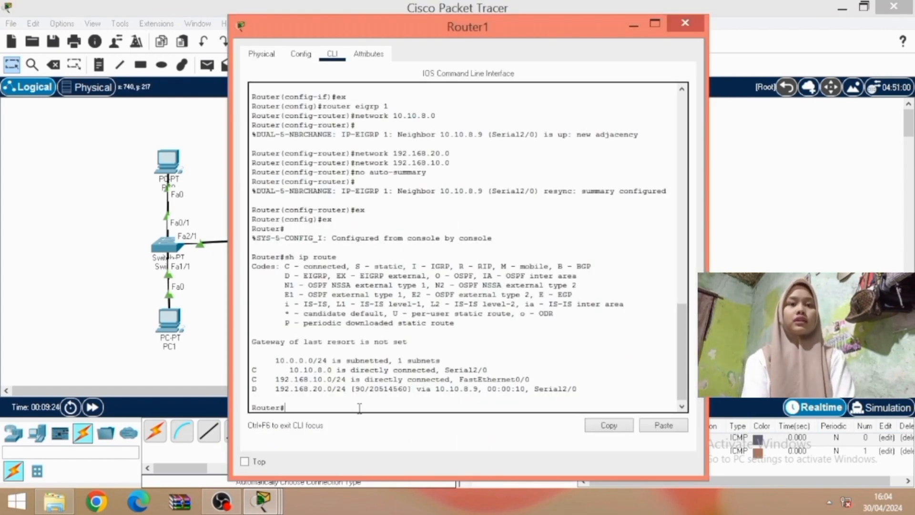
pyautogui.write('sh route')
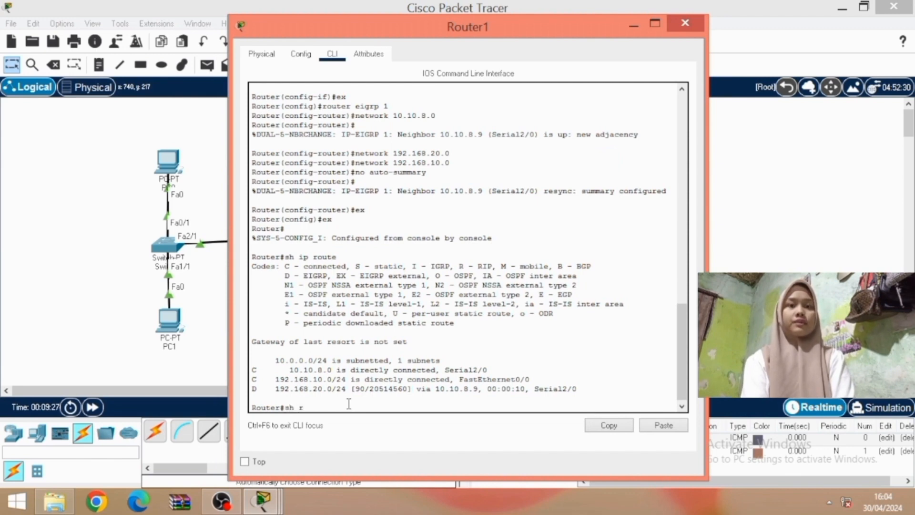
pyautogui.press('BackSpace')
pyautogui.press('BackSpace')
pyautogui.press('BackSpace')
pyautogui.press('BackSpace')
pyautogui.press('BackSpace')
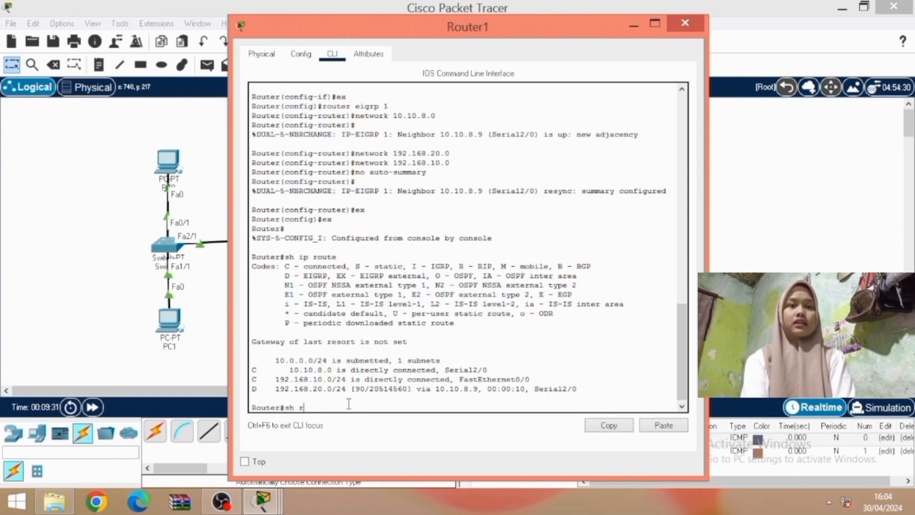
pyautogui.press('BackSpace')
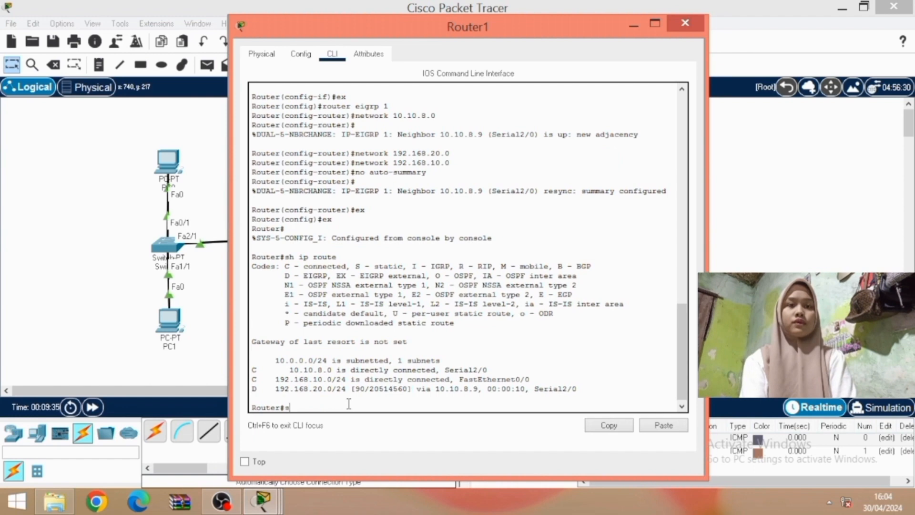
pyautogui.write('h run')
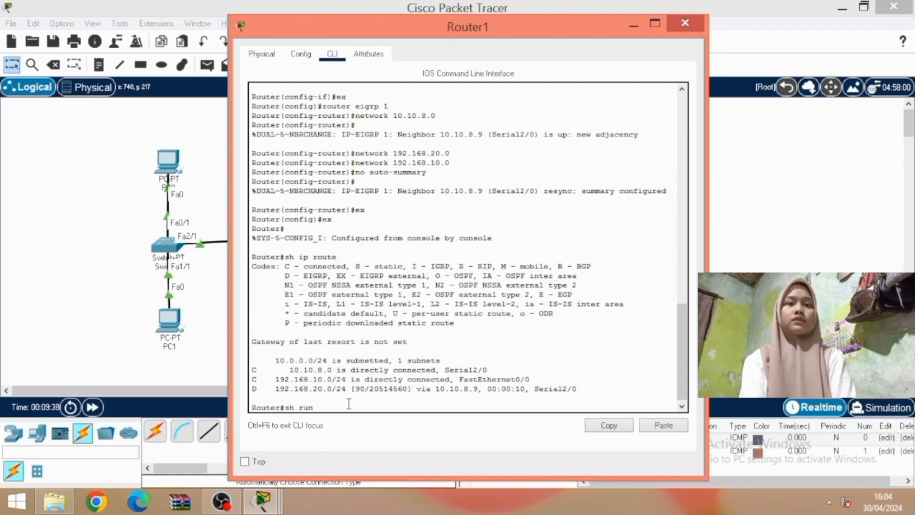
pyautogui.write(' | sec eigr')
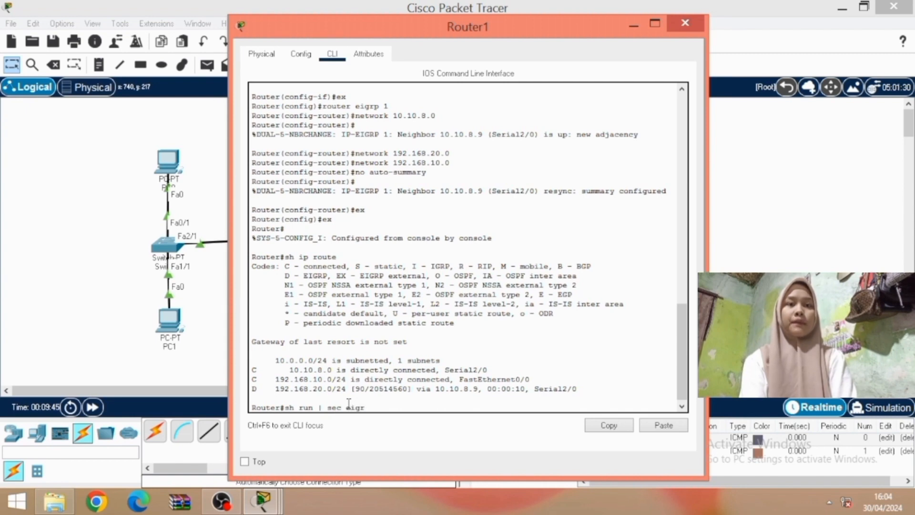
pyautogui.write('p')
pyautogui.press('Return')
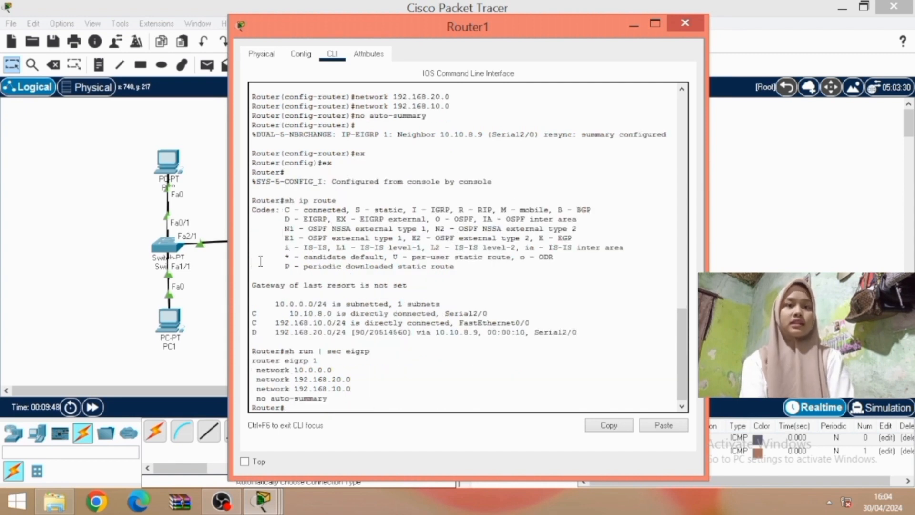
pyautogui.moveTo(252, 355); pyautogui.dragTo(286, 408)
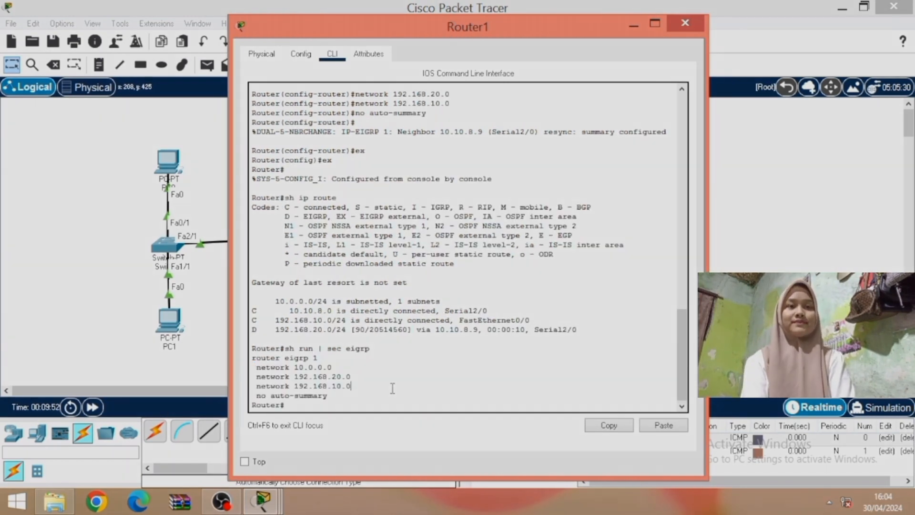